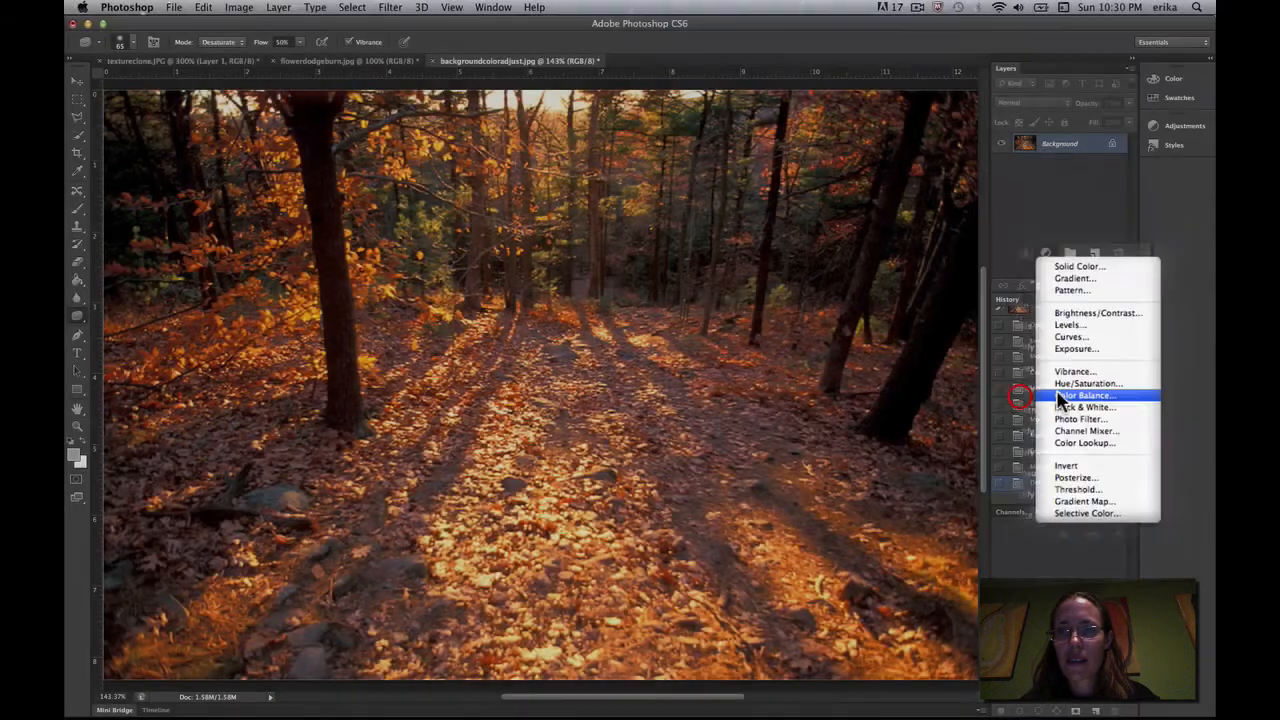
- Add a Color Balance adjustment layer and set its highlights to Cyan/Red -29, Magenta/Green +48 and Yellow/Blue +71
click(1063, 395)
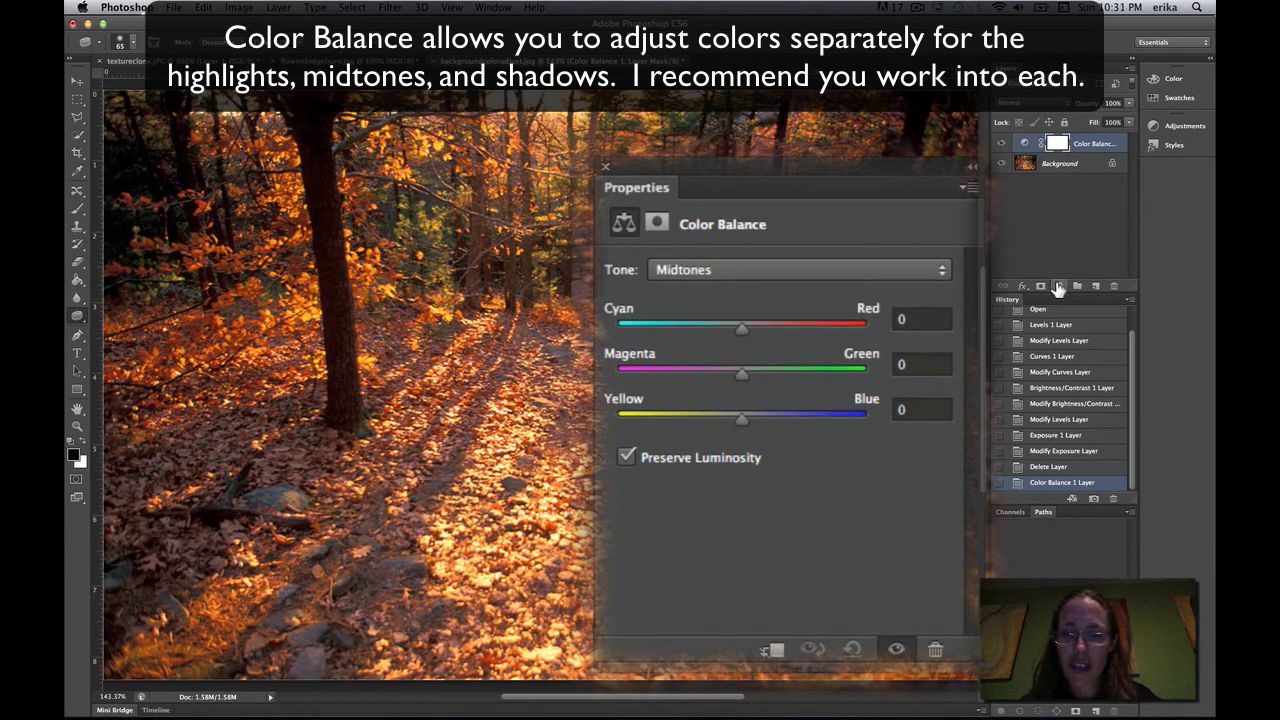
click(715, 272)
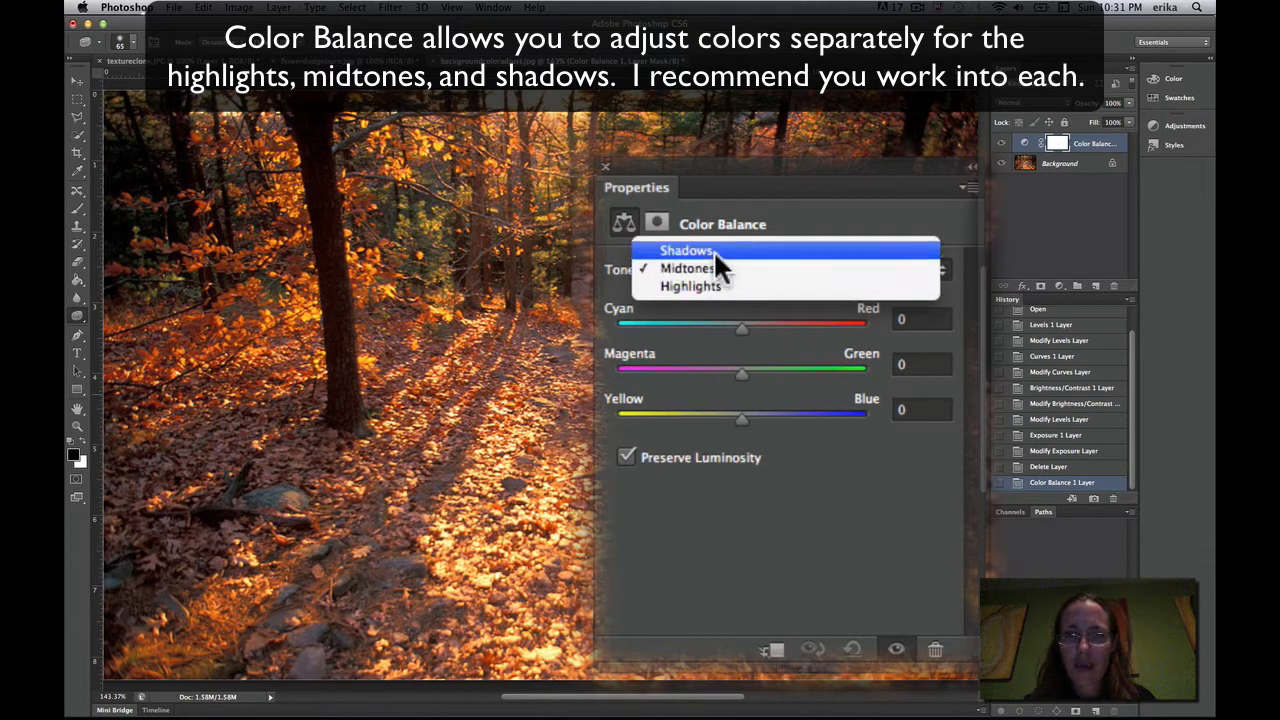
click(717, 286)
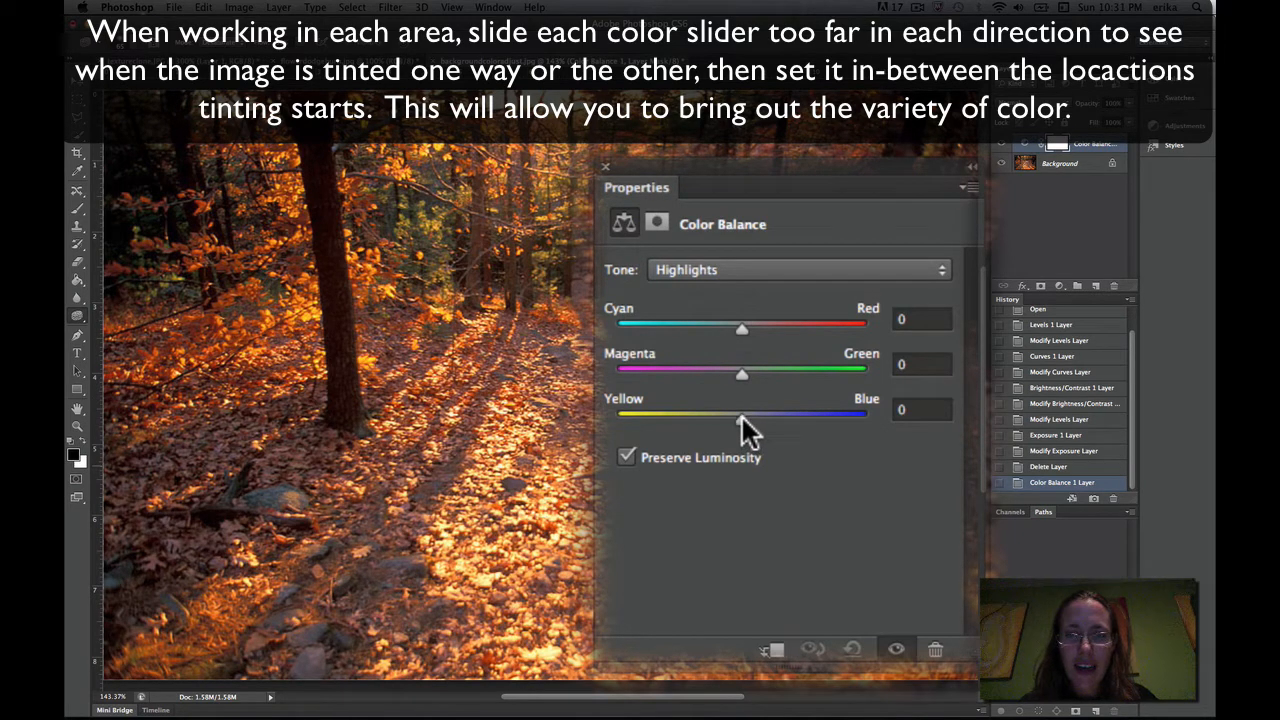
drag(741, 414, 724, 458)
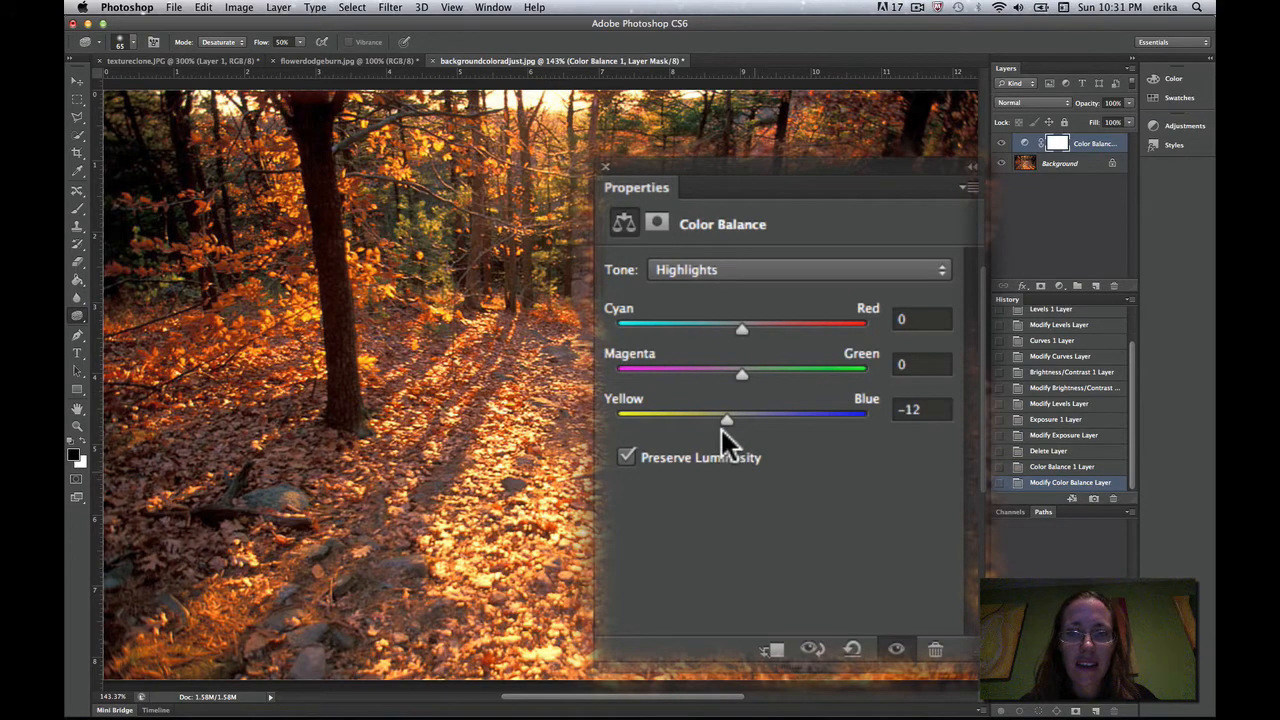
drag(727, 426, 830, 430)
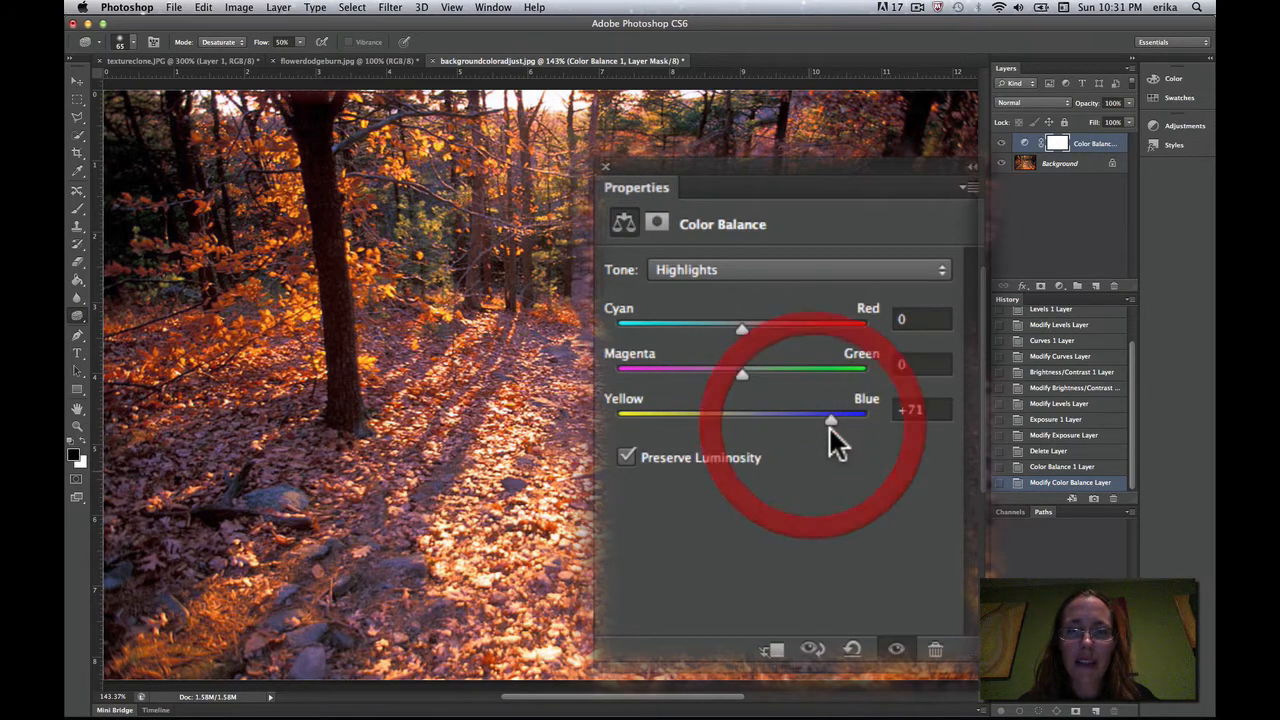
drag(742, 371, 801, 380)
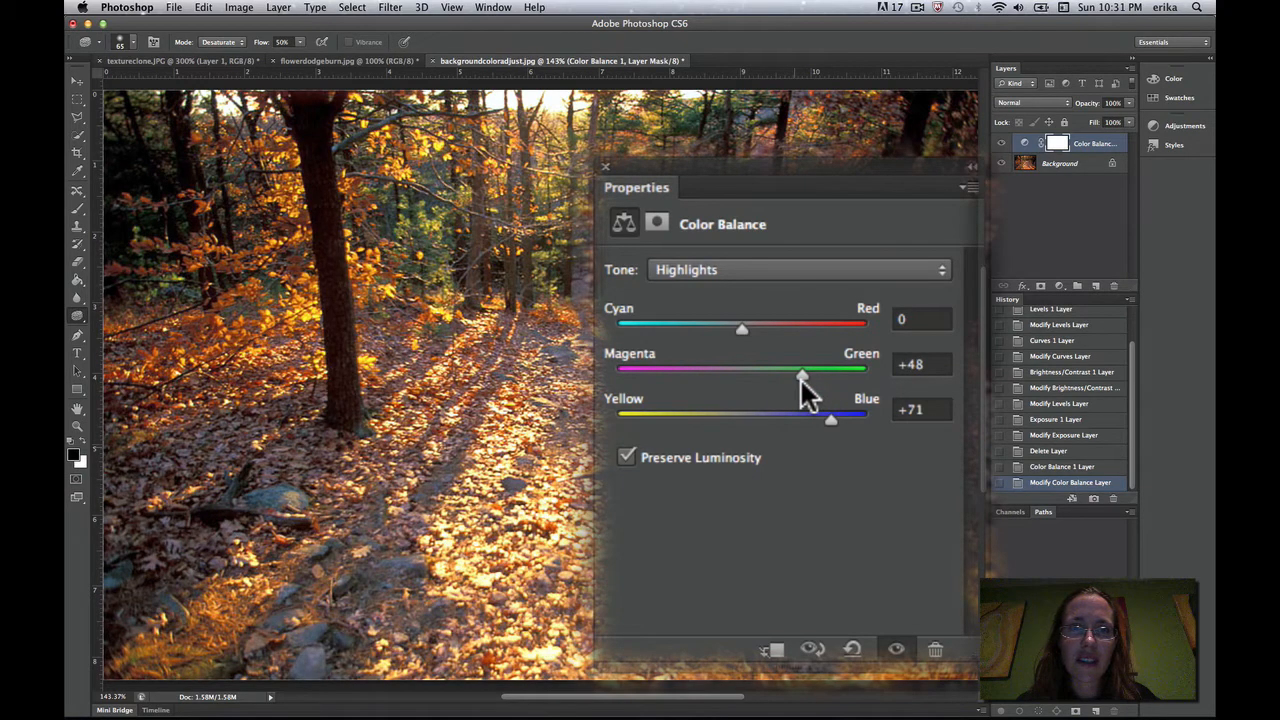
drag(741, 330, 705, 348)
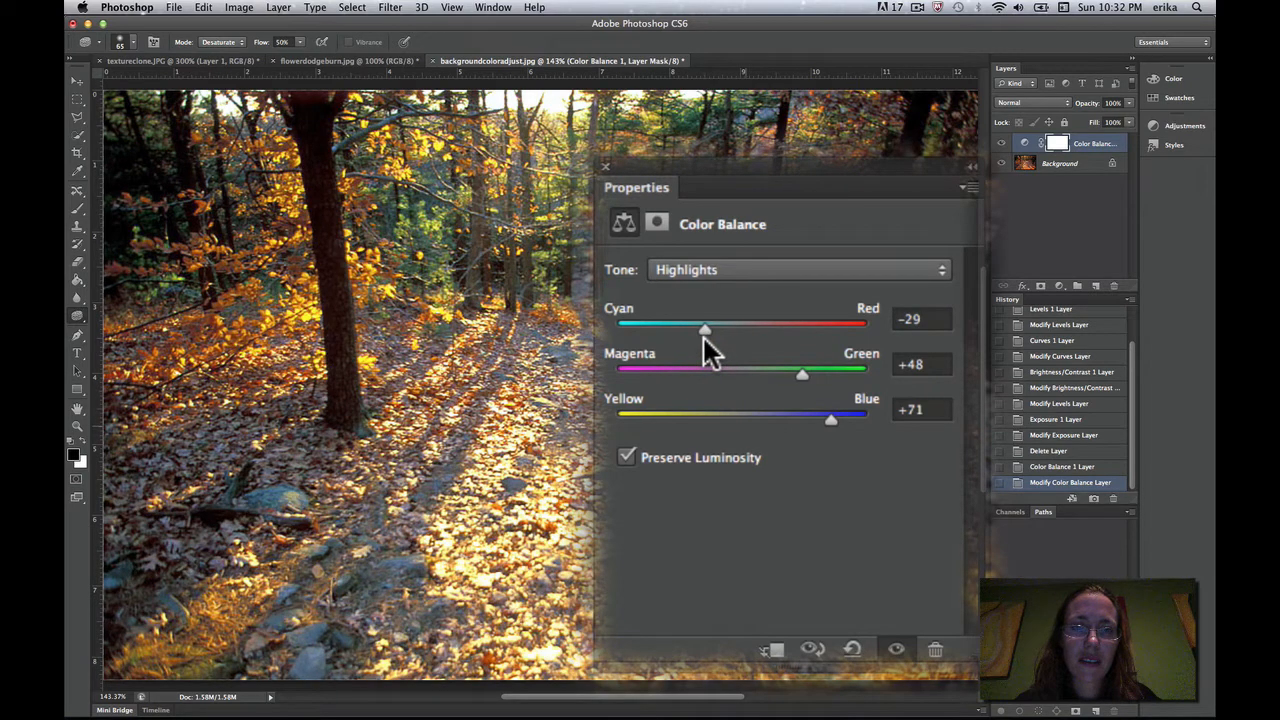
- Set the Color Balance midtones to Cyan/Red -1, Magenta/Green +16 and Yellow/Blue +15
click(700, 270)
click(687, 248)
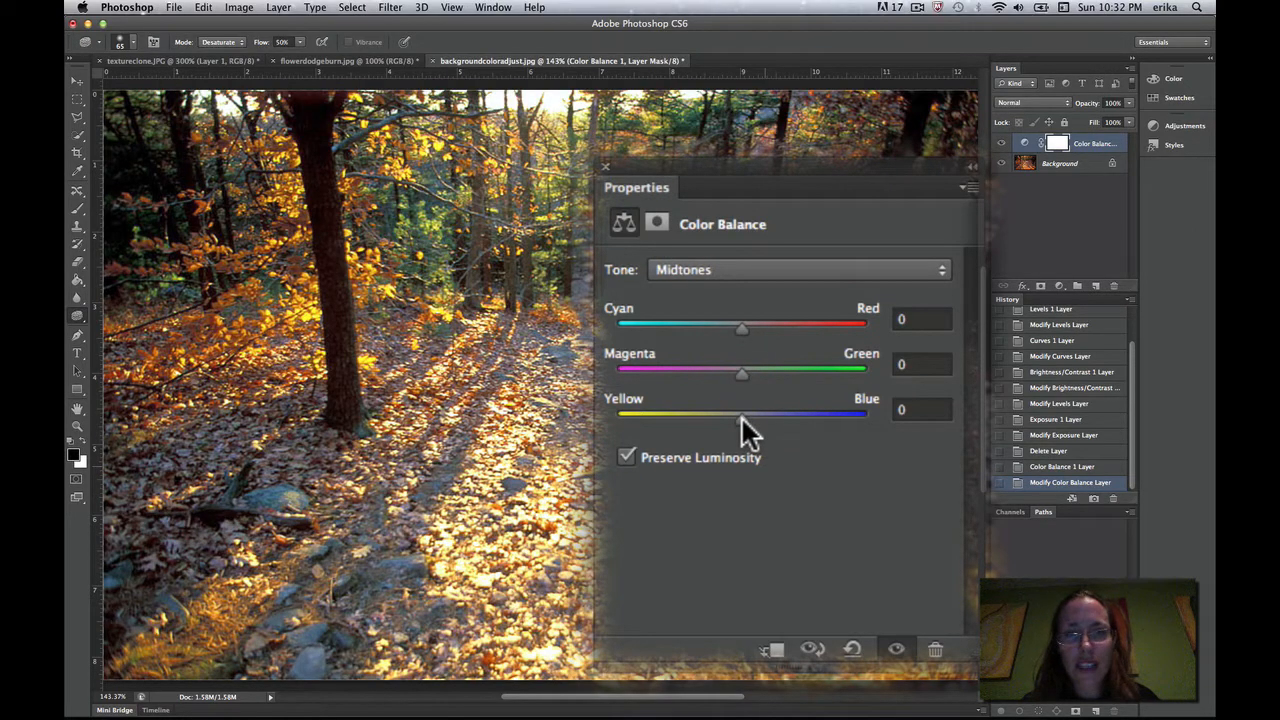
drag(741, 416, 760, 442)
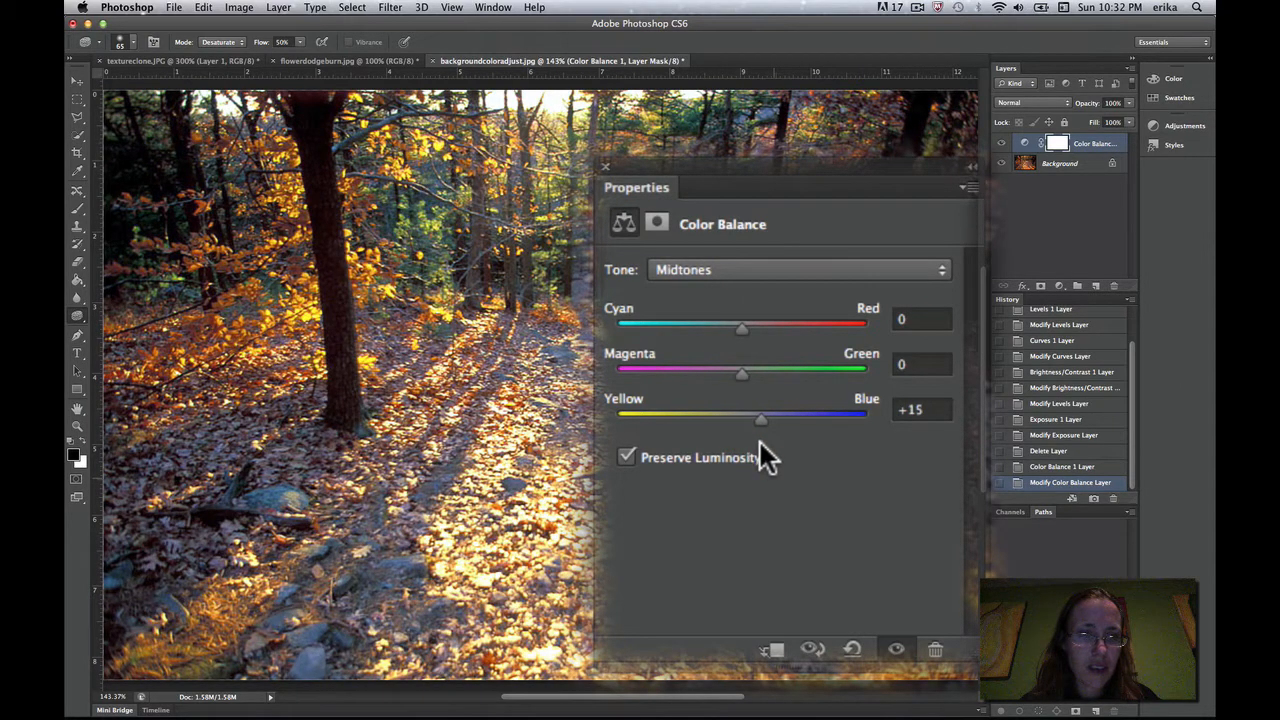
mouse_move(738, 378)
mouse_down()
mouse_move(738, 362)
mouse_move(776, 378)
mouse_move(731, 375)
mouse_move(761, 379)
mouse_up()
mouse_move(742, 329)
mouse_down()
mouse_move(789, 341)
mouse_move(726, 336)
mouse_move(738, 333)
mouse_up()
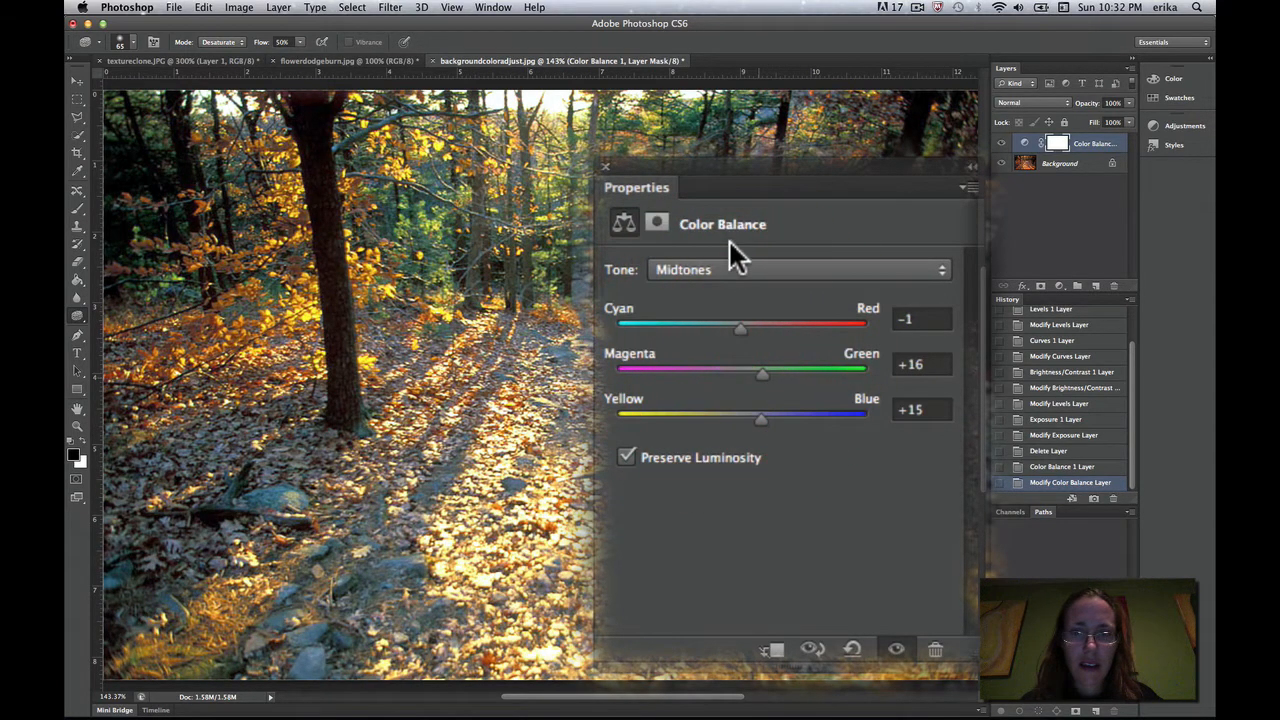
- Set the Color Balance shadows to Cyan/Red -1, Magenta/Green +1 and Yellow/Blue +5
click(728, 266)
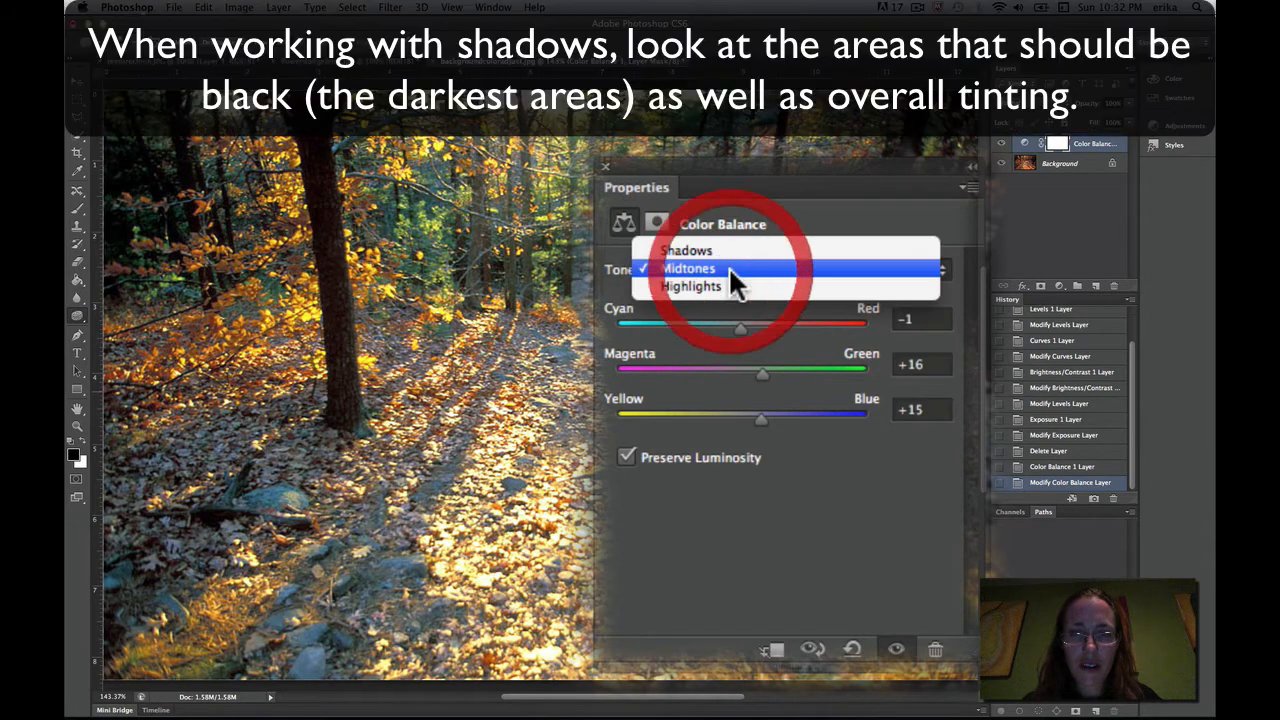
click(718, 251)
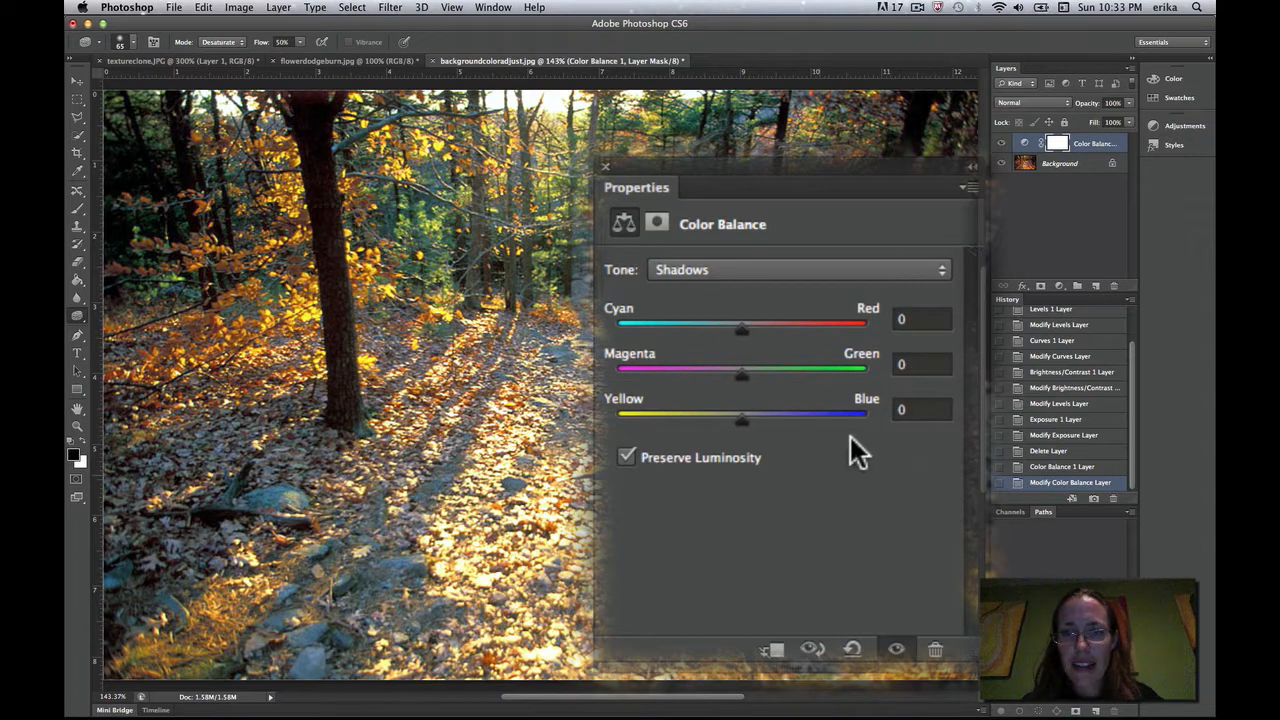
drag(742, 421, 747, 424)
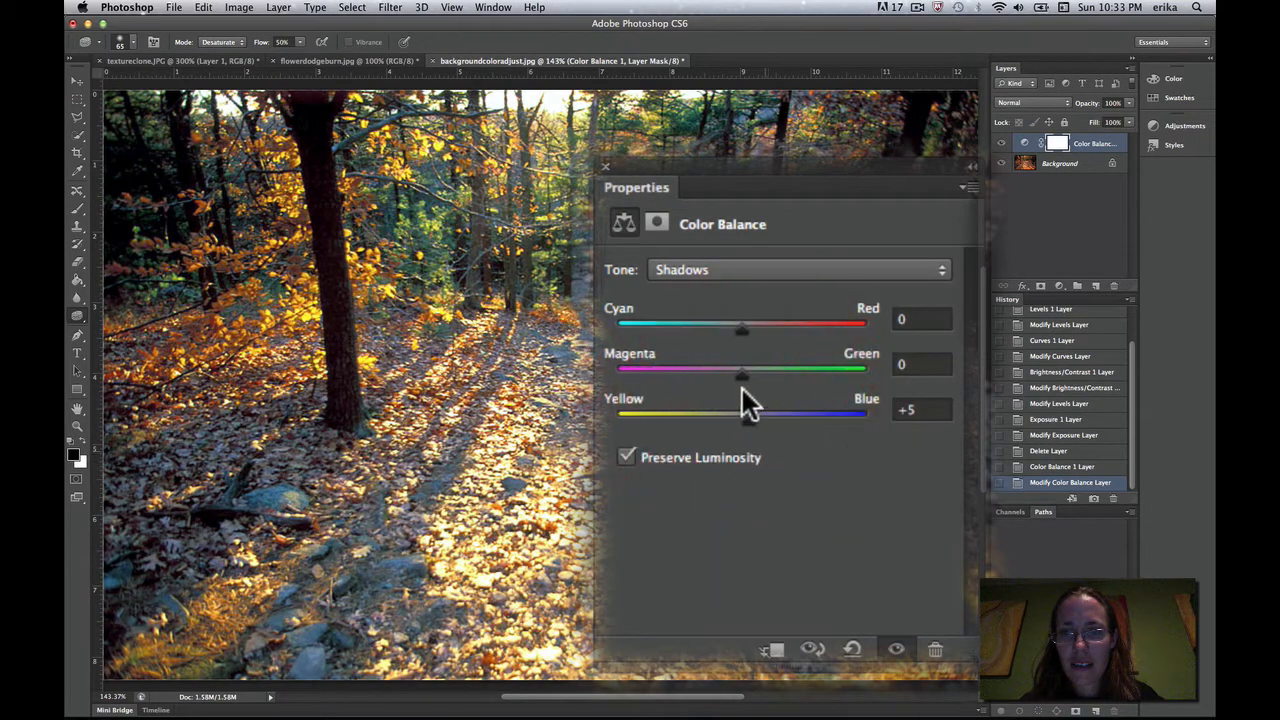
drag(739, 376, 742, 379)
drag(742, 332, 738, 332)
- Compare the image with the Color Balance layer hidden and shown, and close the layer's properties
click(1001, 143)
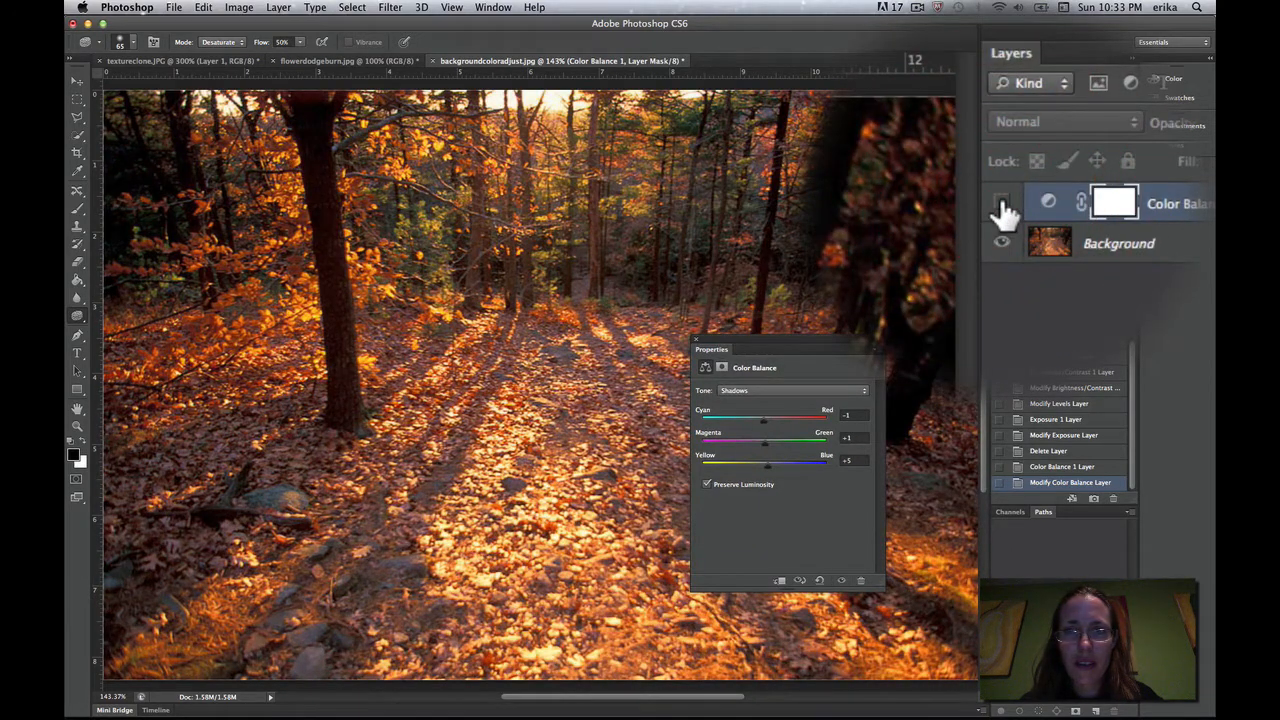
click(1001, 203)
click(1001, 203)
click(1001, 203)
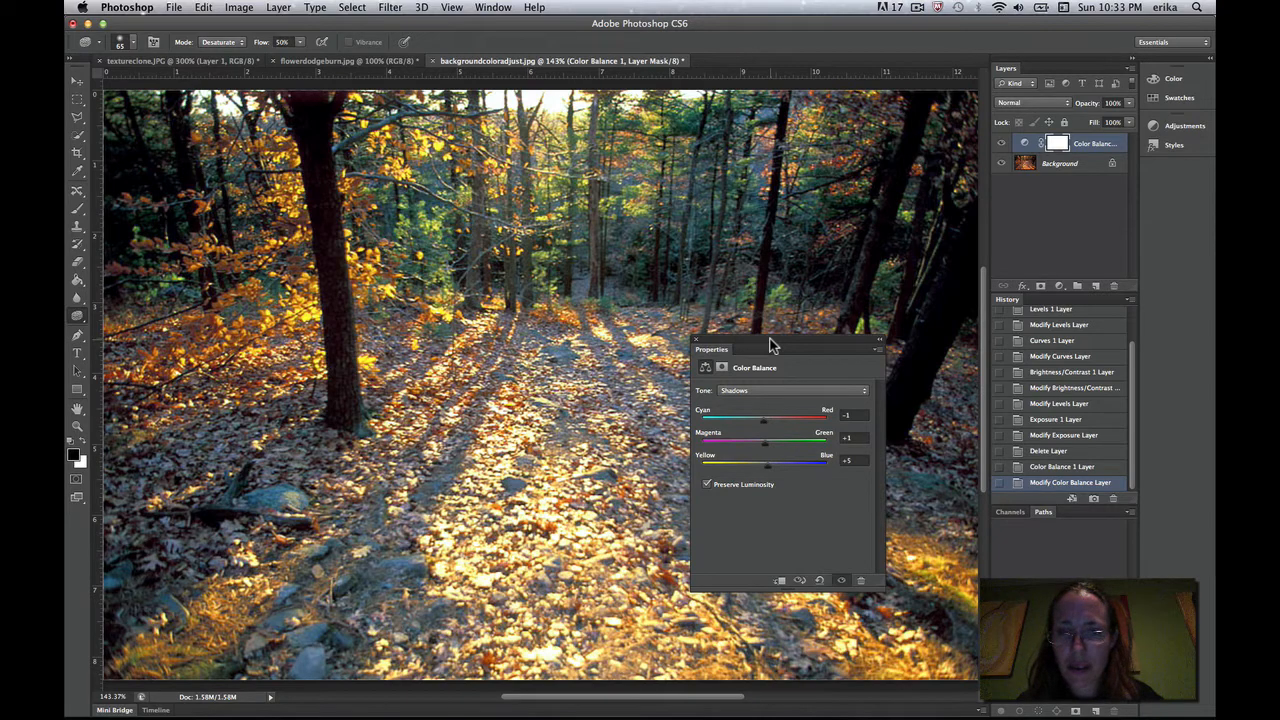
click(697, 340)
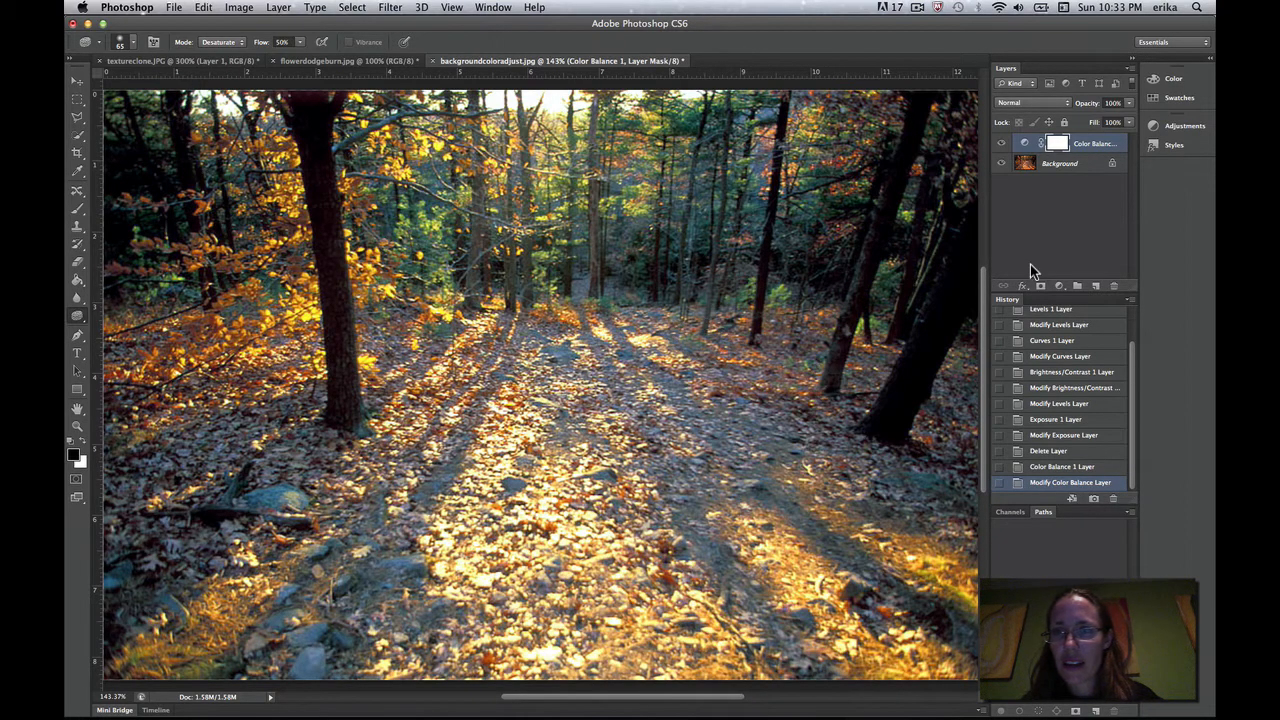
- Add a Vibrance adjustment layer above the Color Balance layer
click(1059, 285)
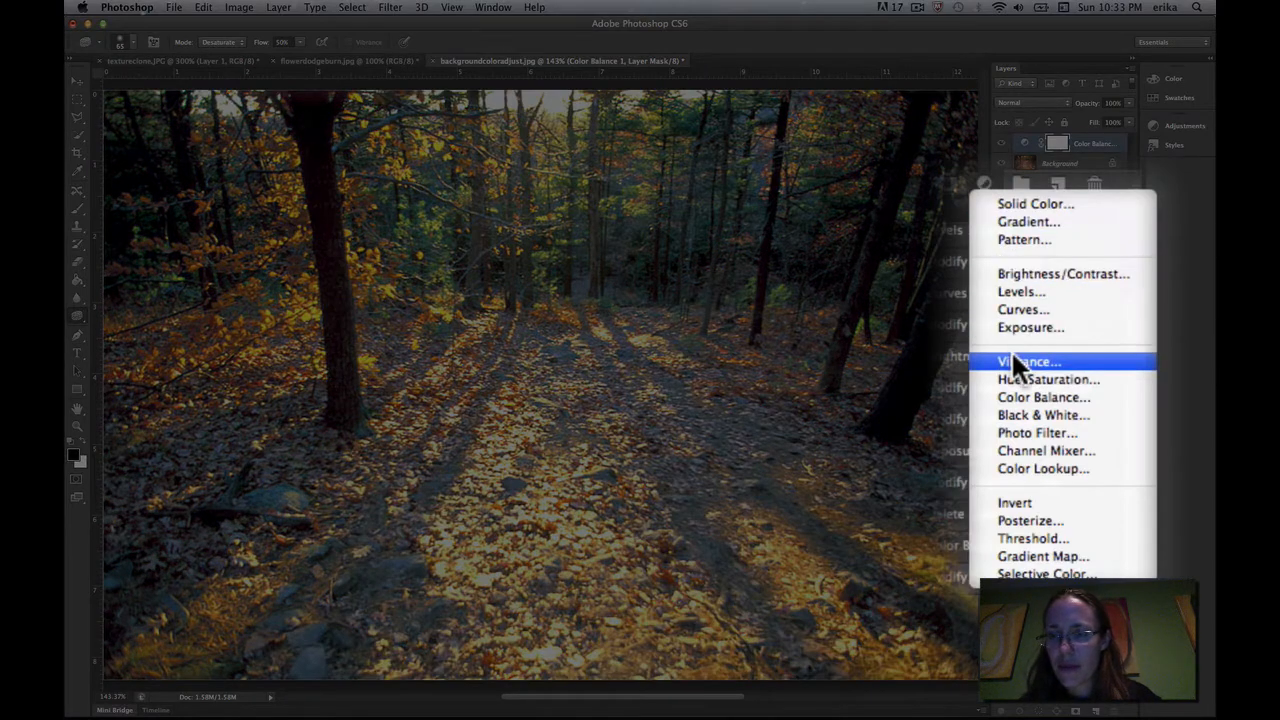
click(1013, 360)
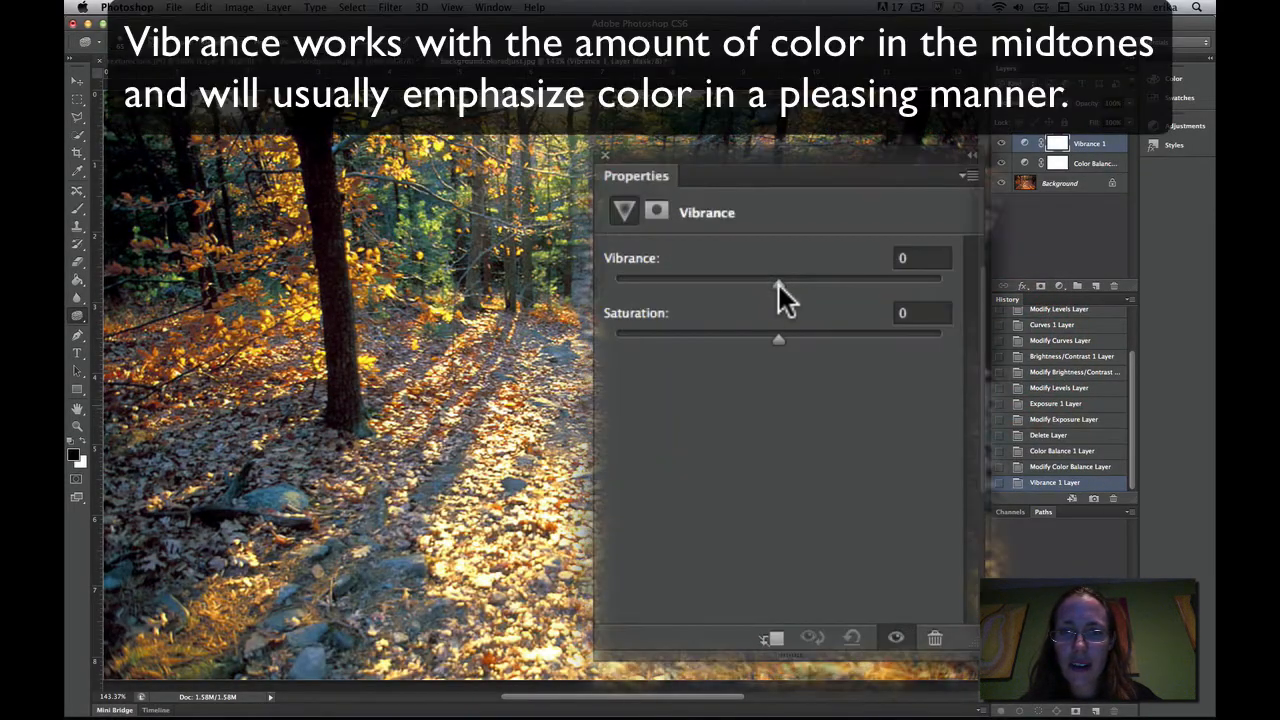
- Try the vibrance near both extremes, at +96 and -100, and return vibrance and saturation to 0
drag(772, 282, 927, 307)
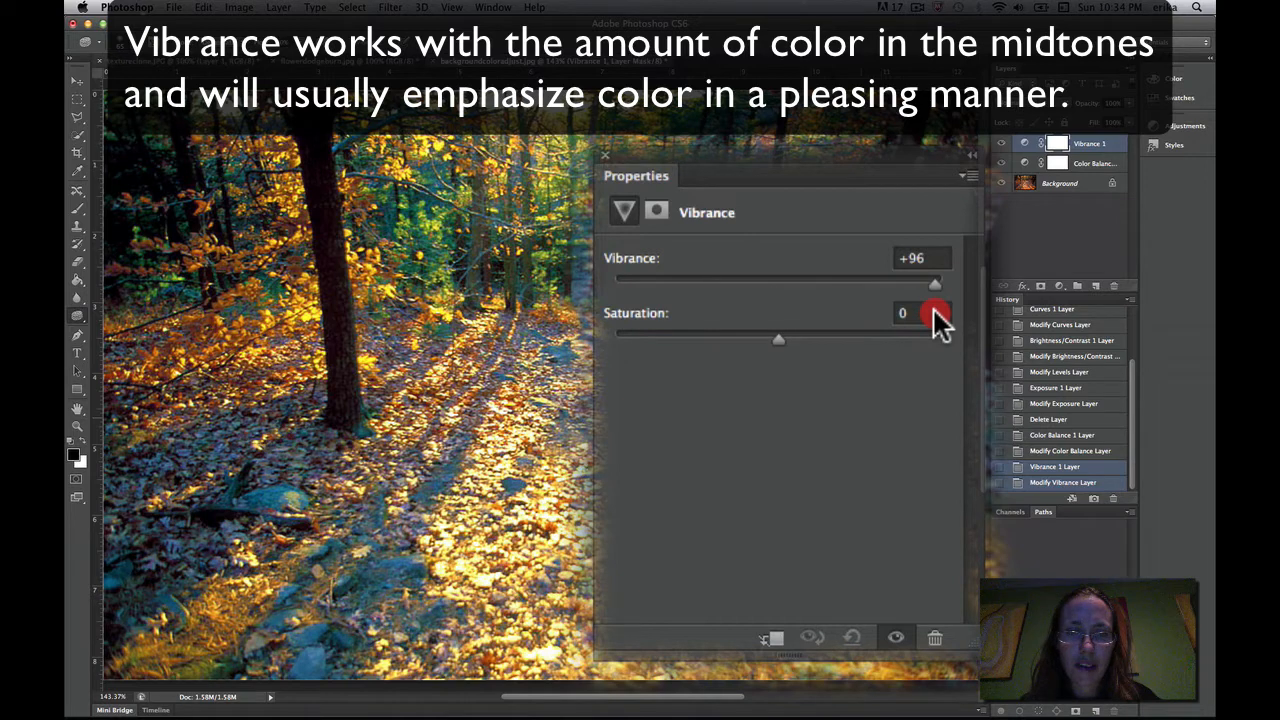
drag(934, 310, 612, 290)
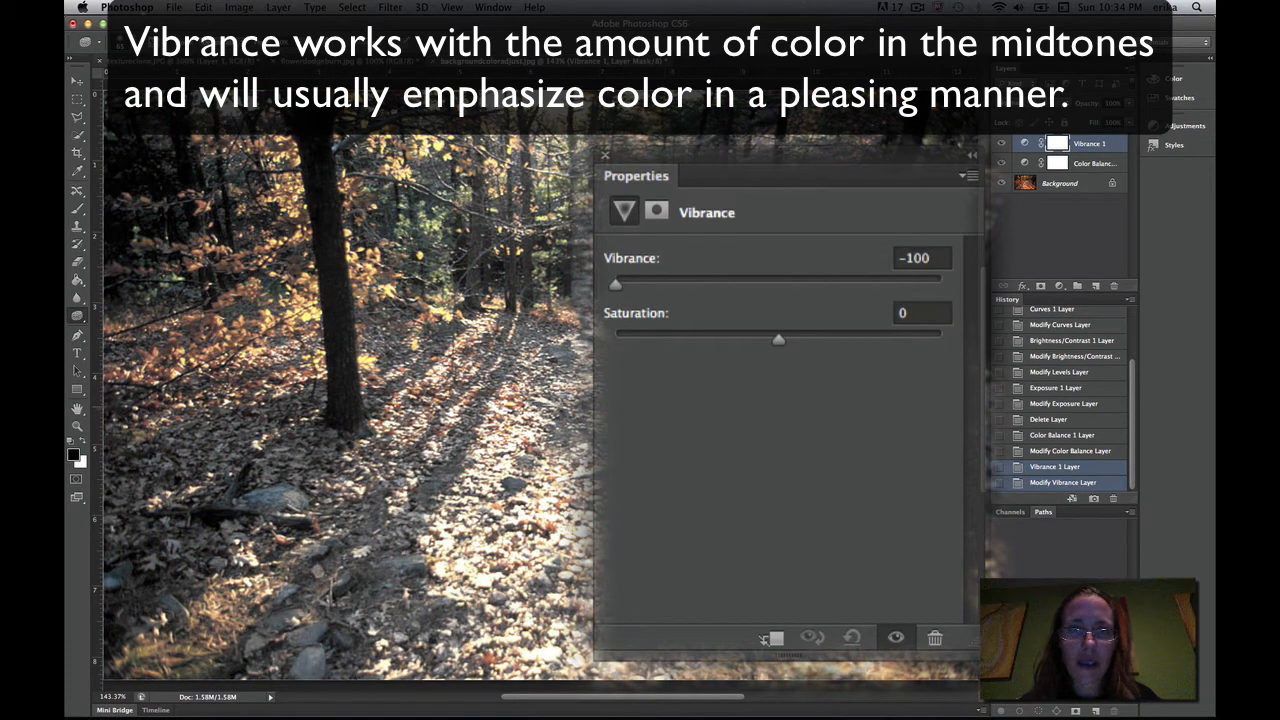
drag(615, 285, 777, 286)
mouse_move(775, 341)
mouse_down()
mouse_move(967, 338)
mouse_move(587, 342)
mouse_move(776, 322)
mouse_up()
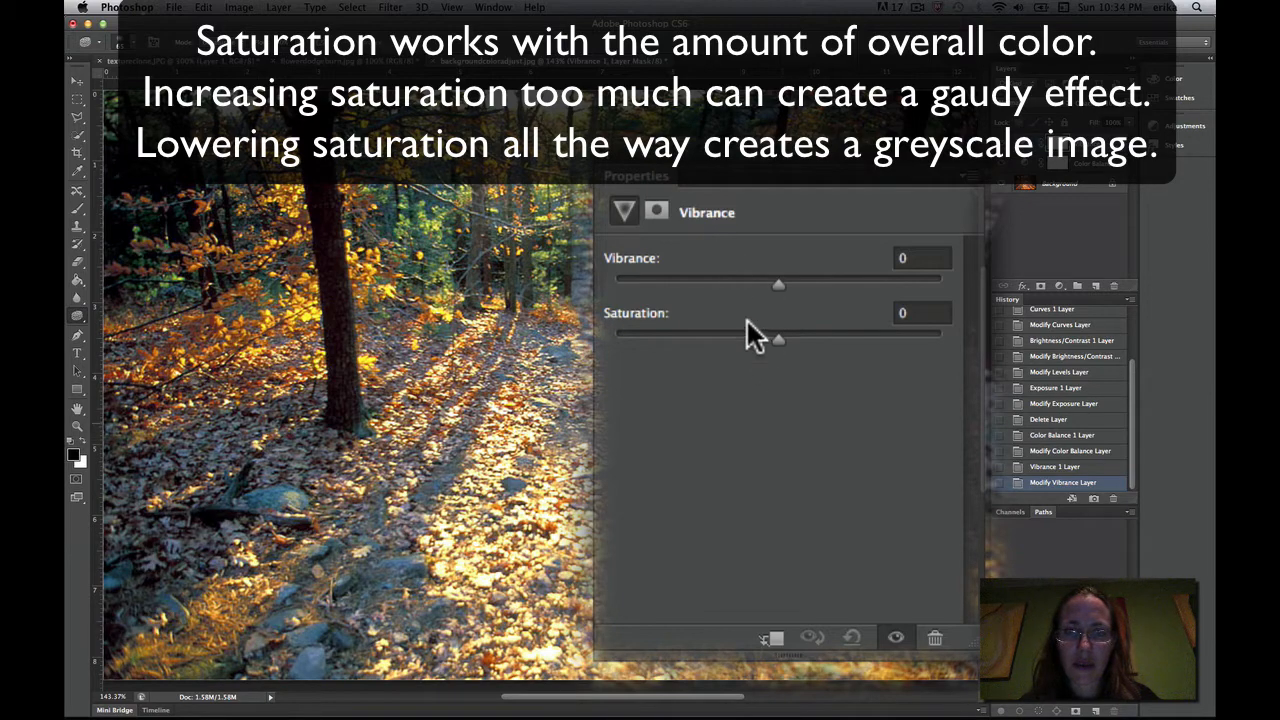
- Set the Vibrance layer to vibrance +67 and saturation +9, and close its properties
click(825, 404)
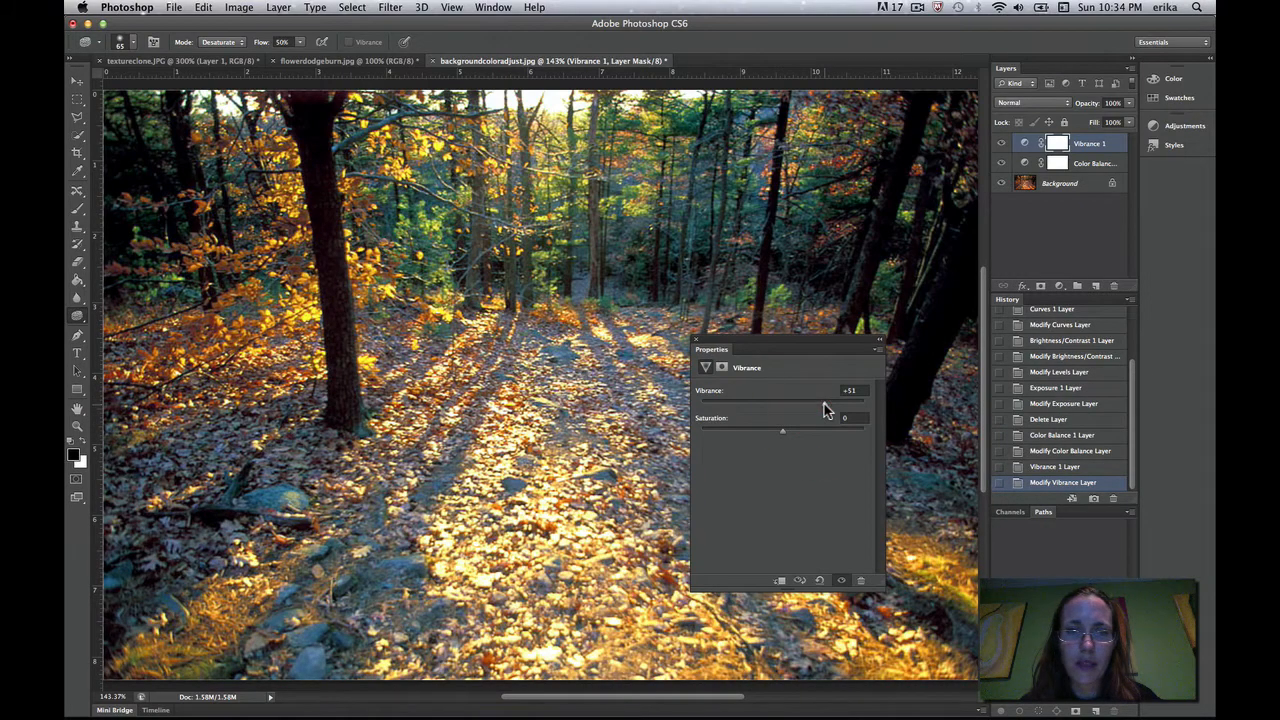
drag(838, 408, 837, 403)
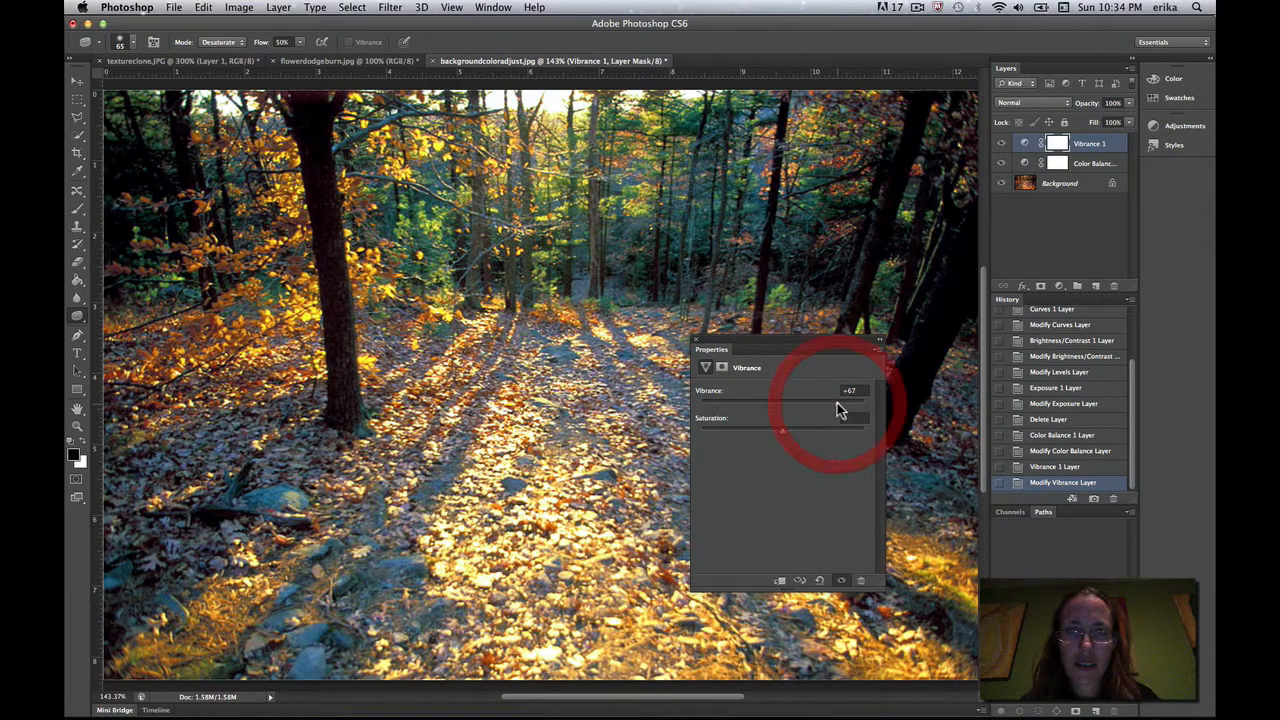
click(791, 432)
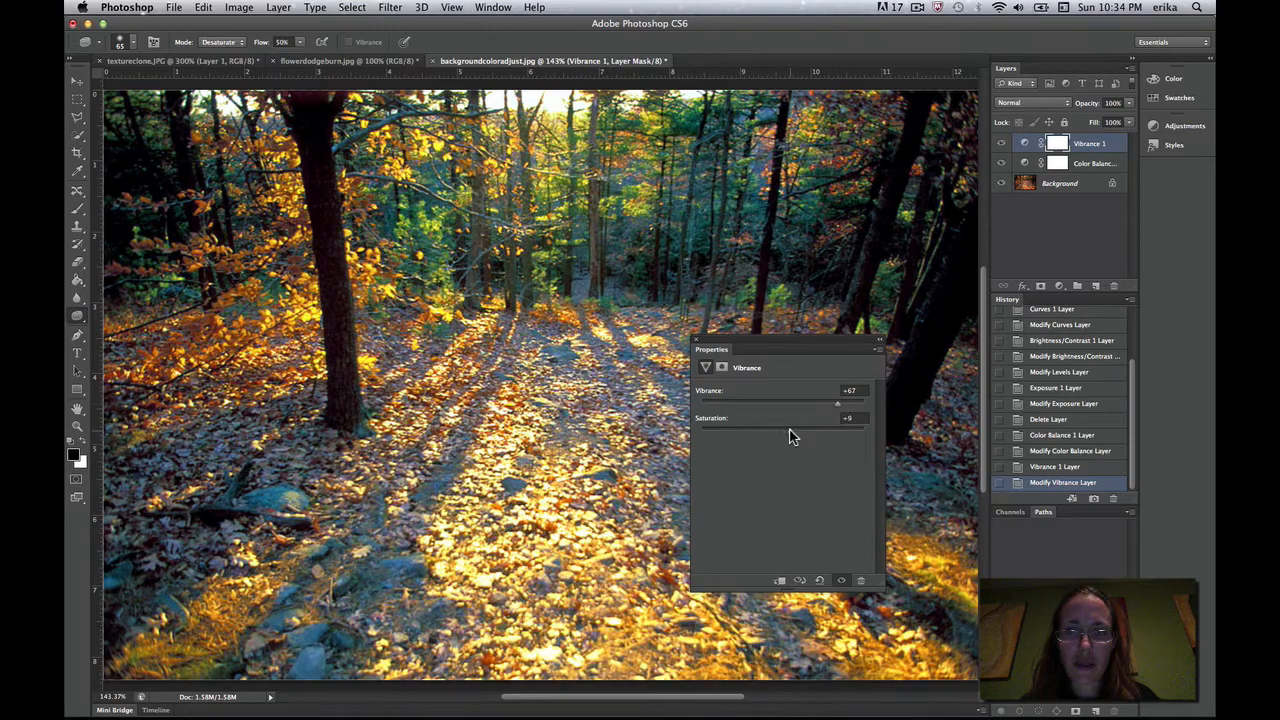
click(697, 345)
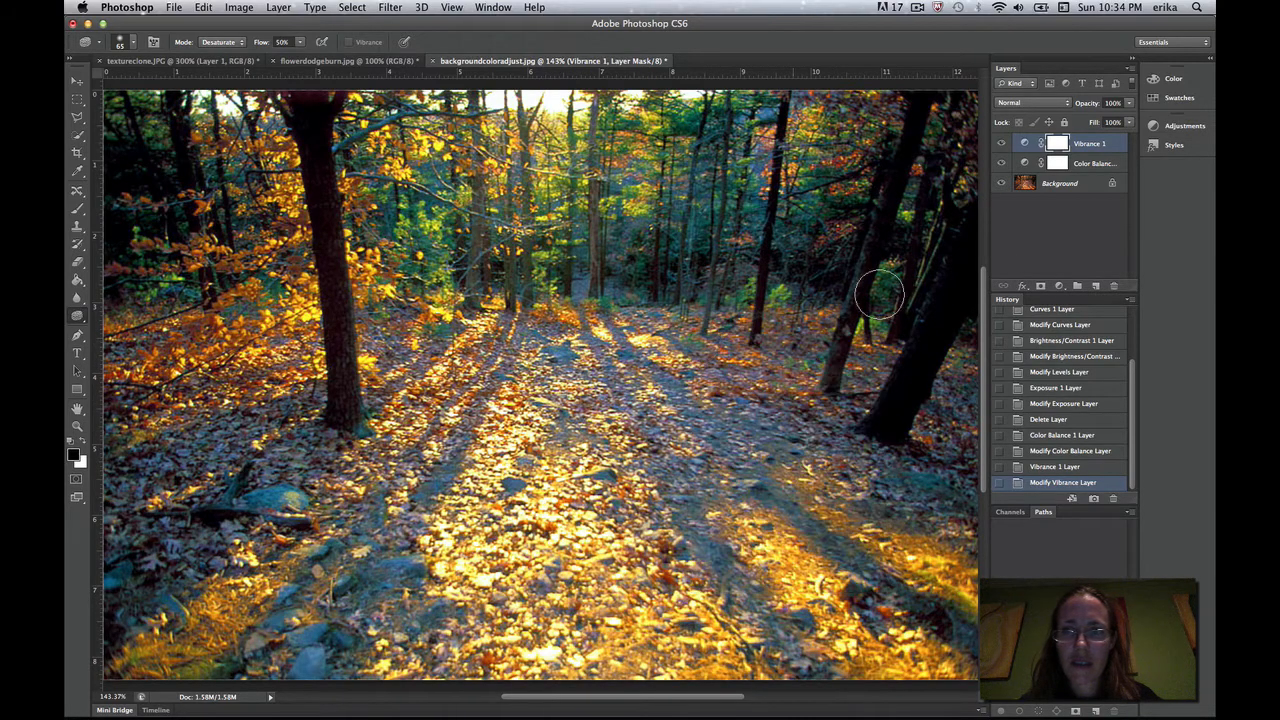
- Add a Hue/Saturation adjustment layer with the Master hue at -1 and the lightness at 0
click(1059, 286)
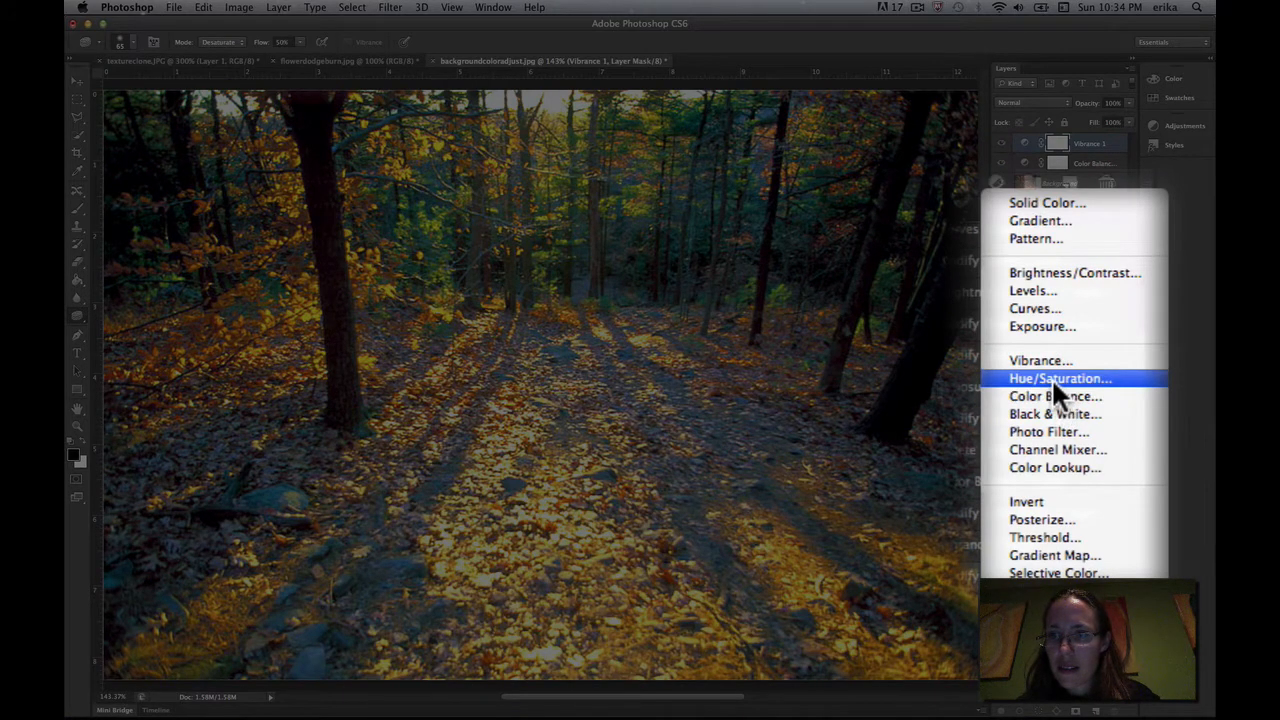
click(1078, 380)
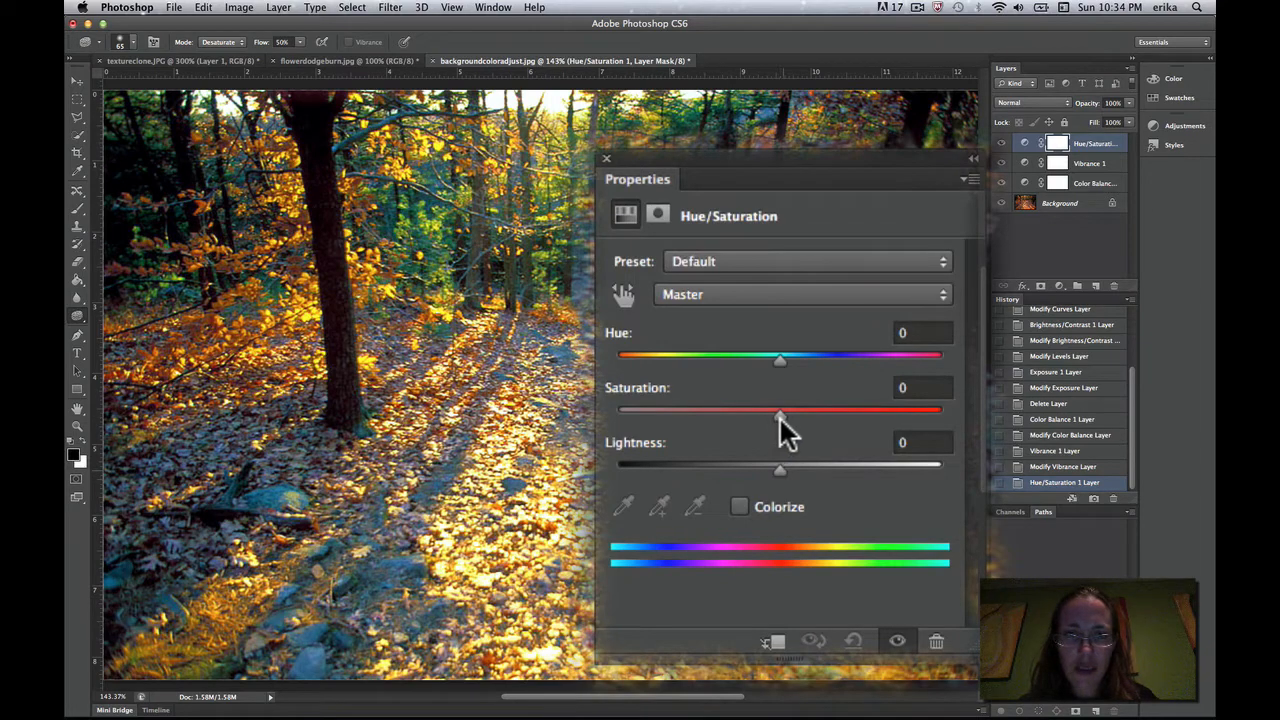
drag(783, 420, 760, 468)
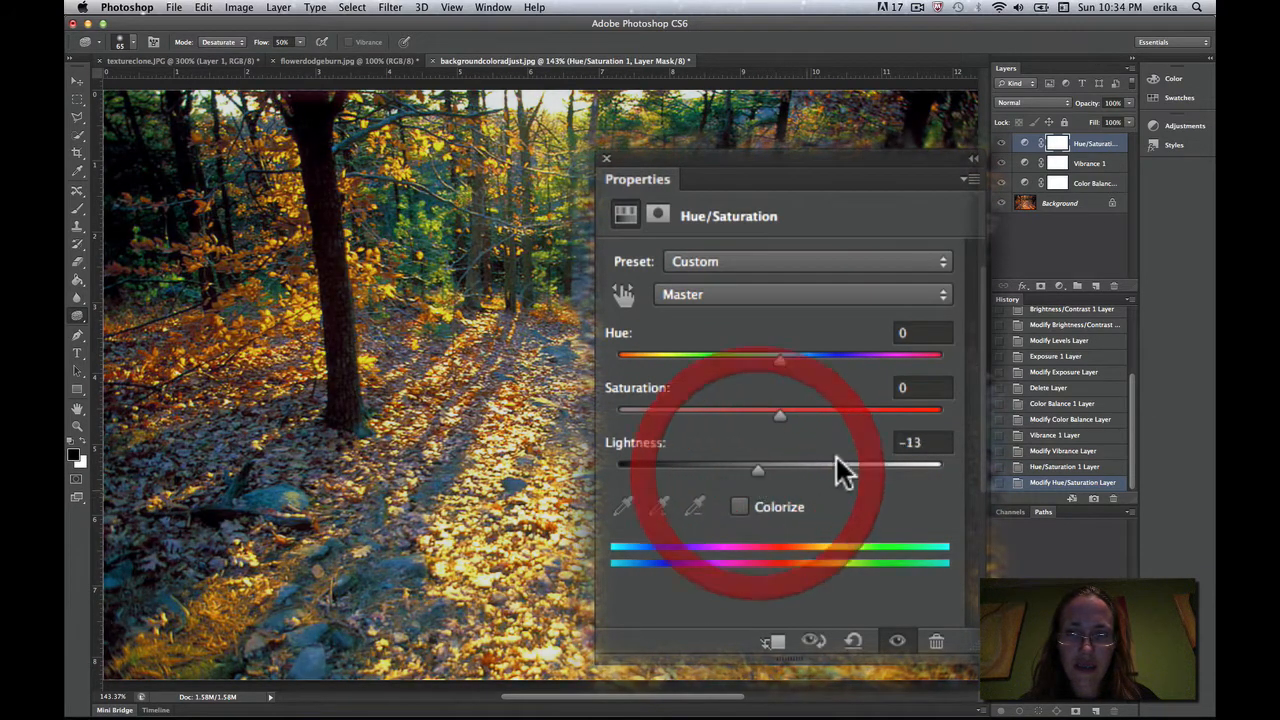
click(905, 440)
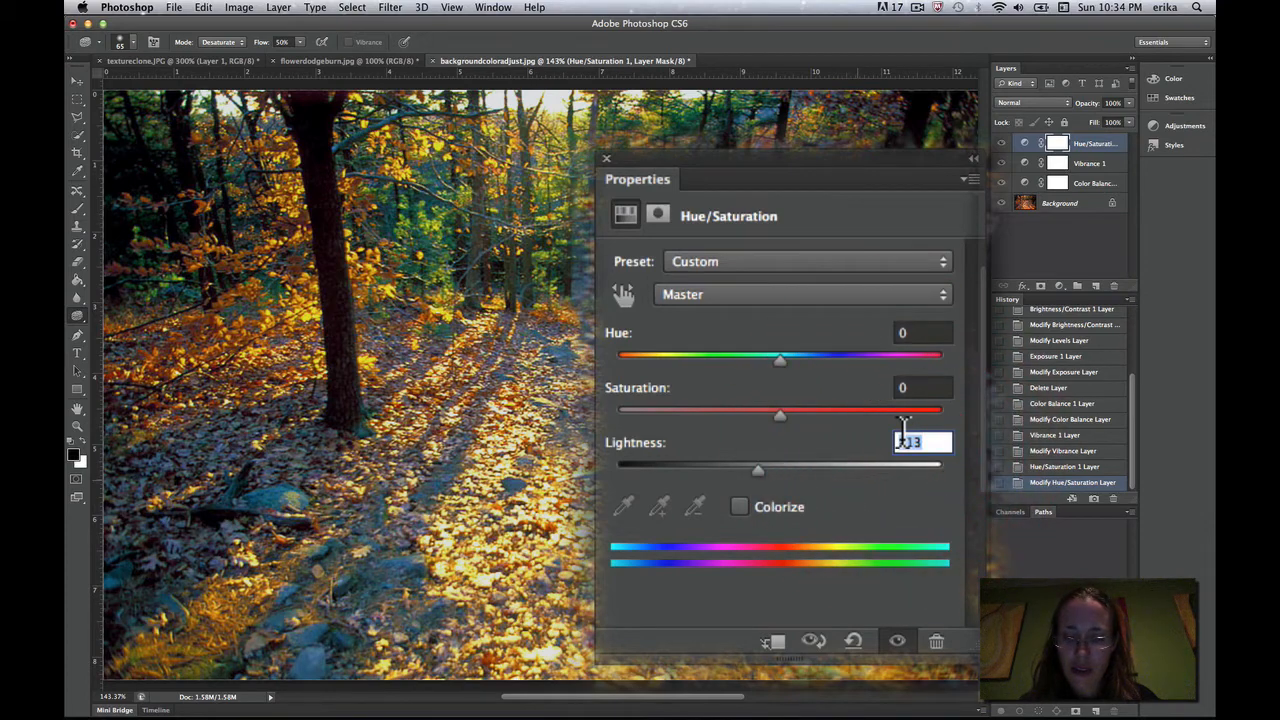
text(0)
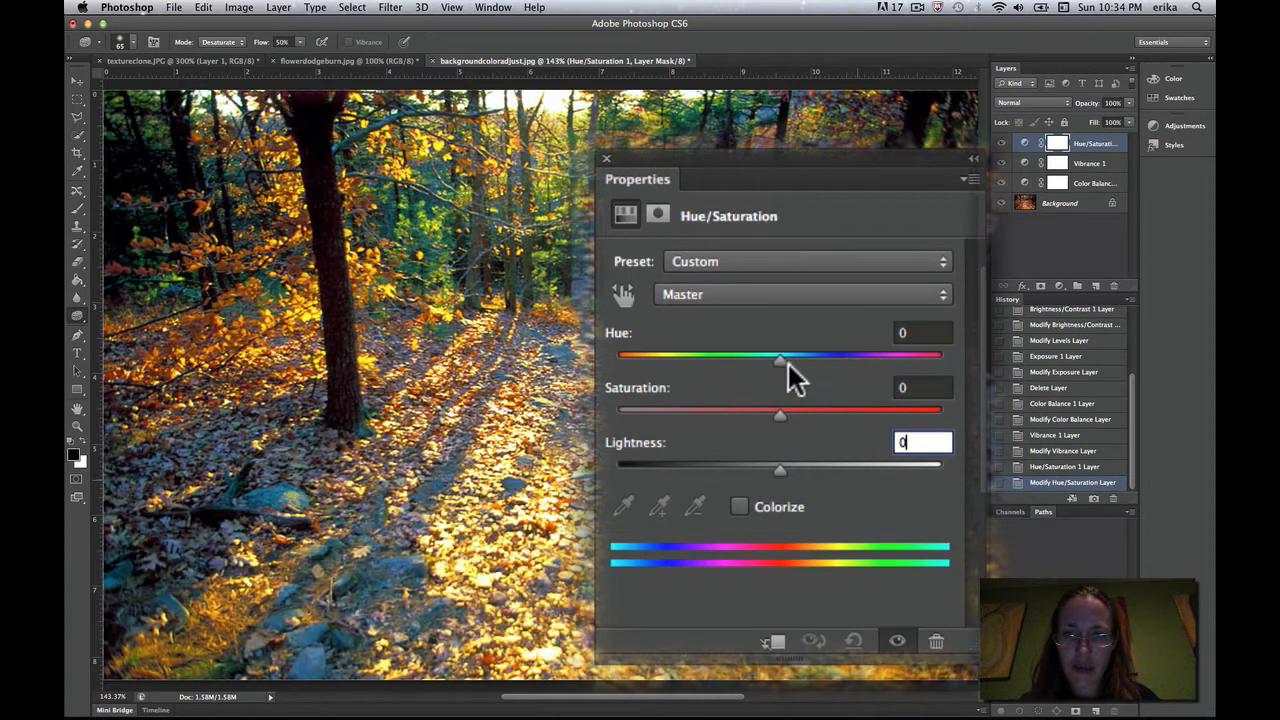
mouse_move(777, 362)
mouse_down()
mouse_move(862, 364)
mouse_move(703, 364)
mouse_move(779, 376)
mouse_up()
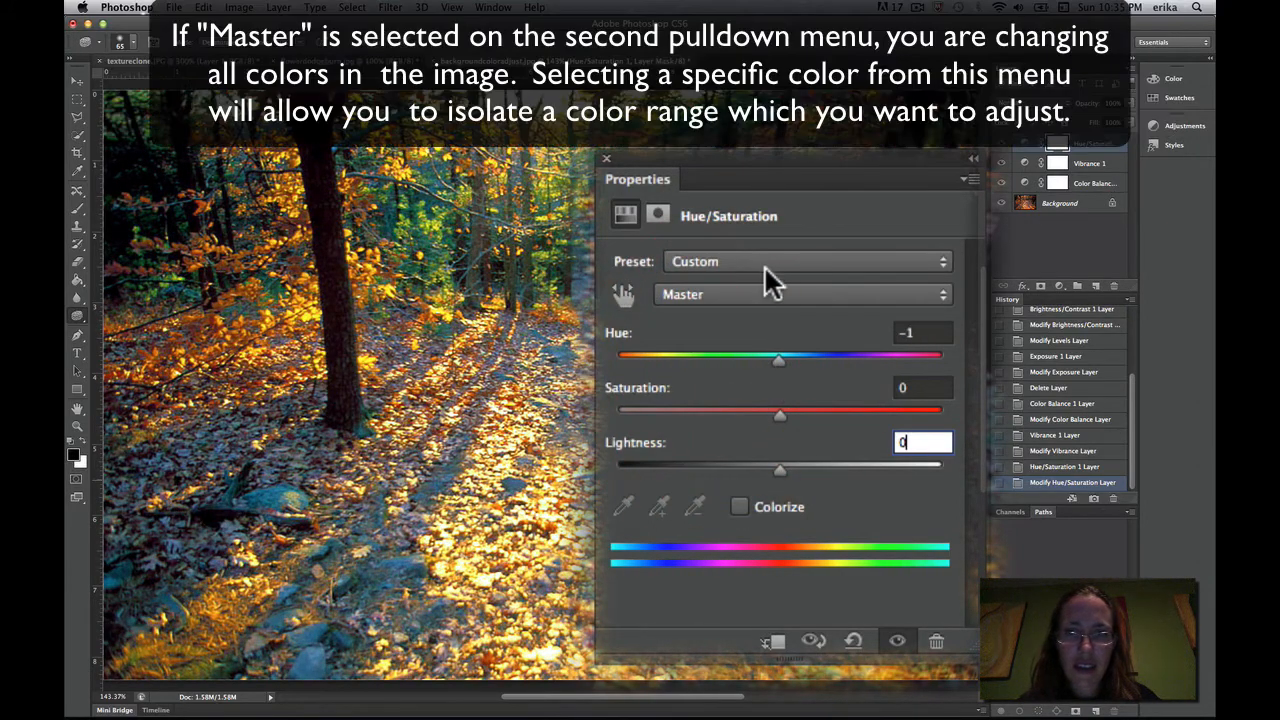
- Shift only the Greens range of the Hue/Saturation layer to a hue of +22
click(770, 287)
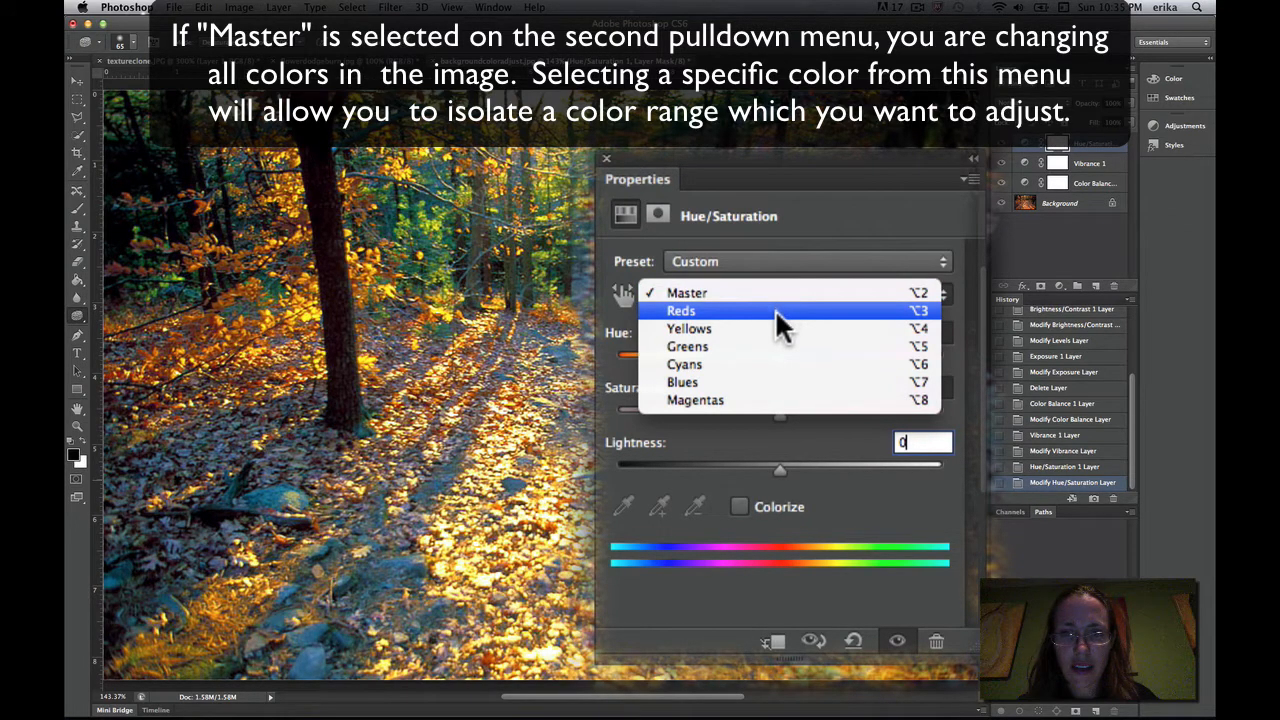
click(775, 346)
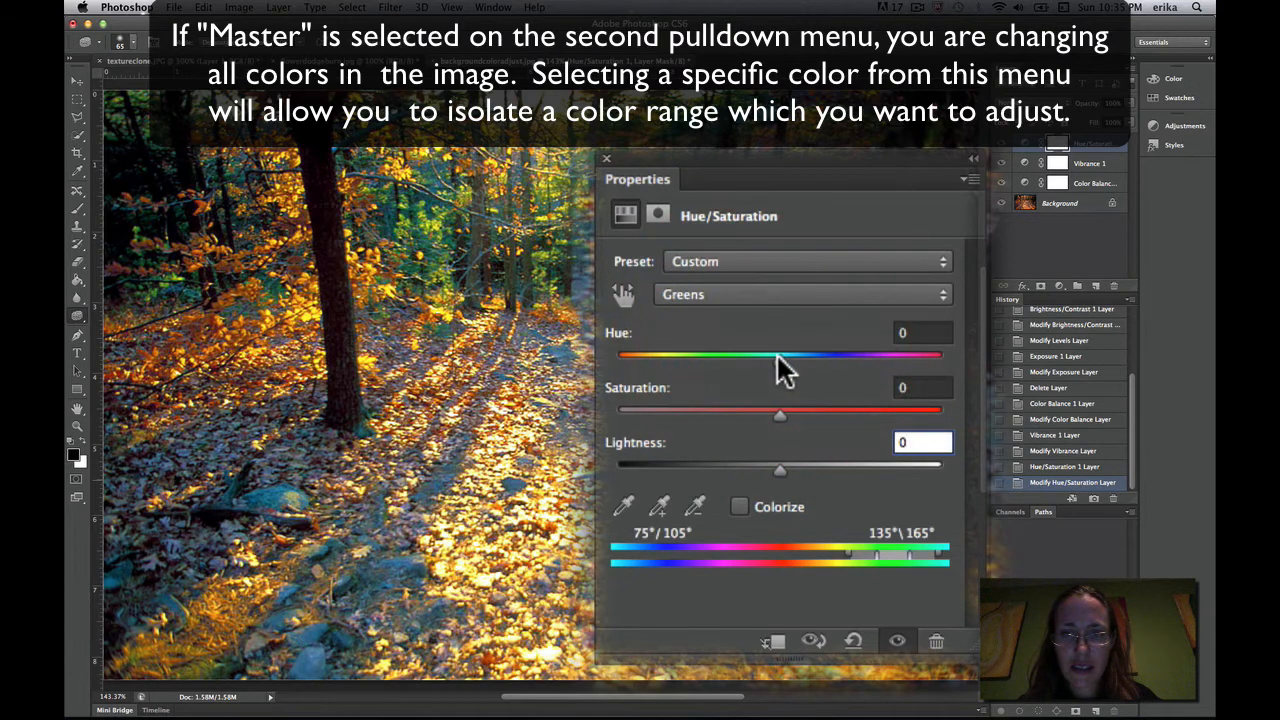
drag(775, 355, 820, 381)
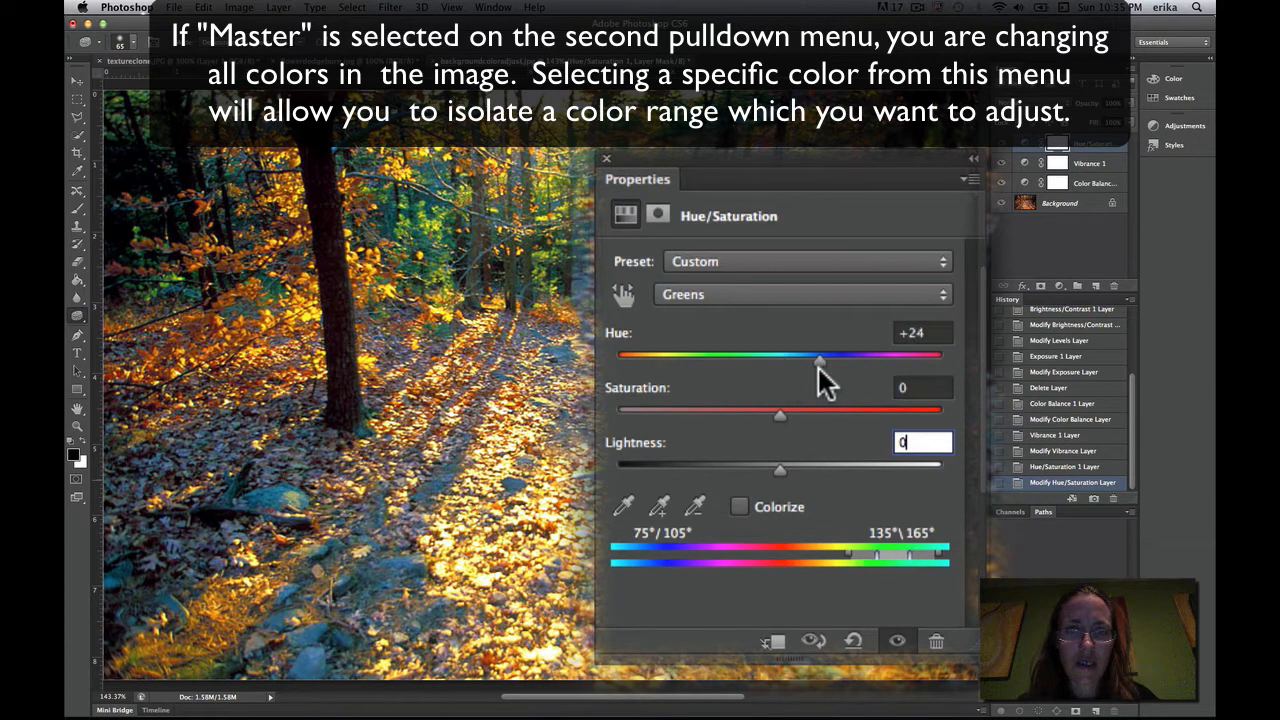
- Try the Sepia preset on the Hue/Saturation layer
click(790, 263)
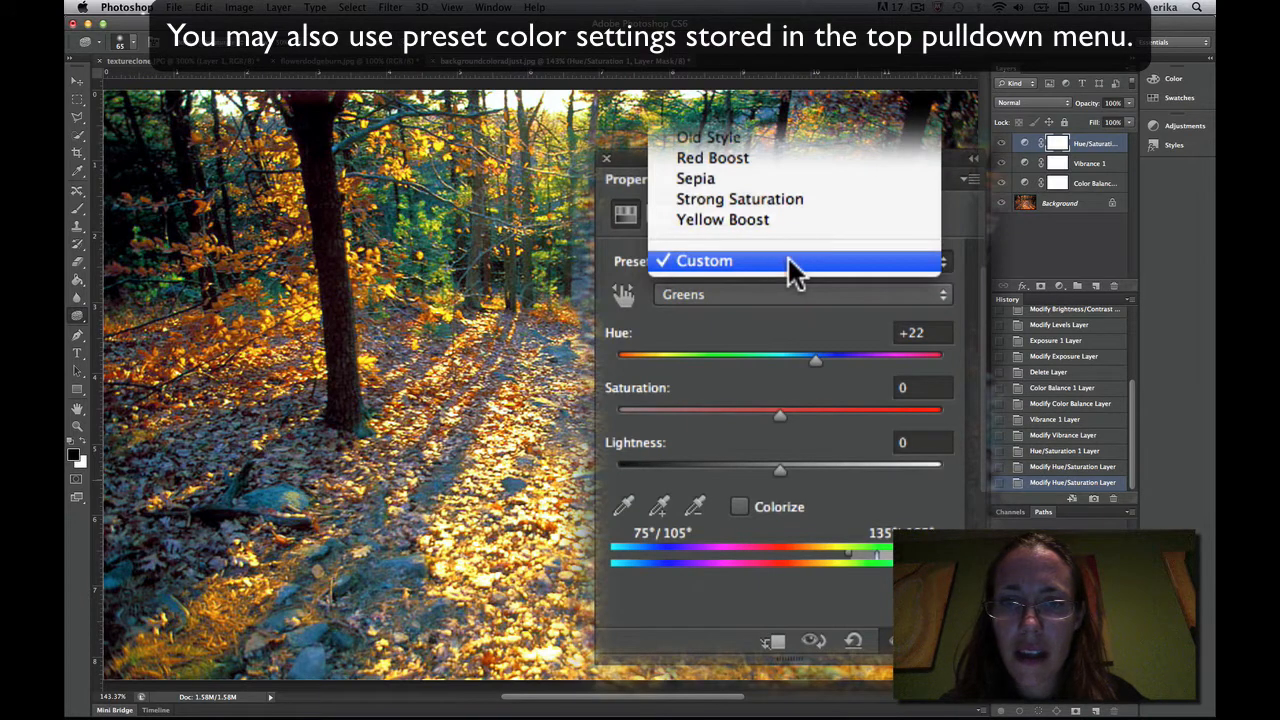
click(764, 263)
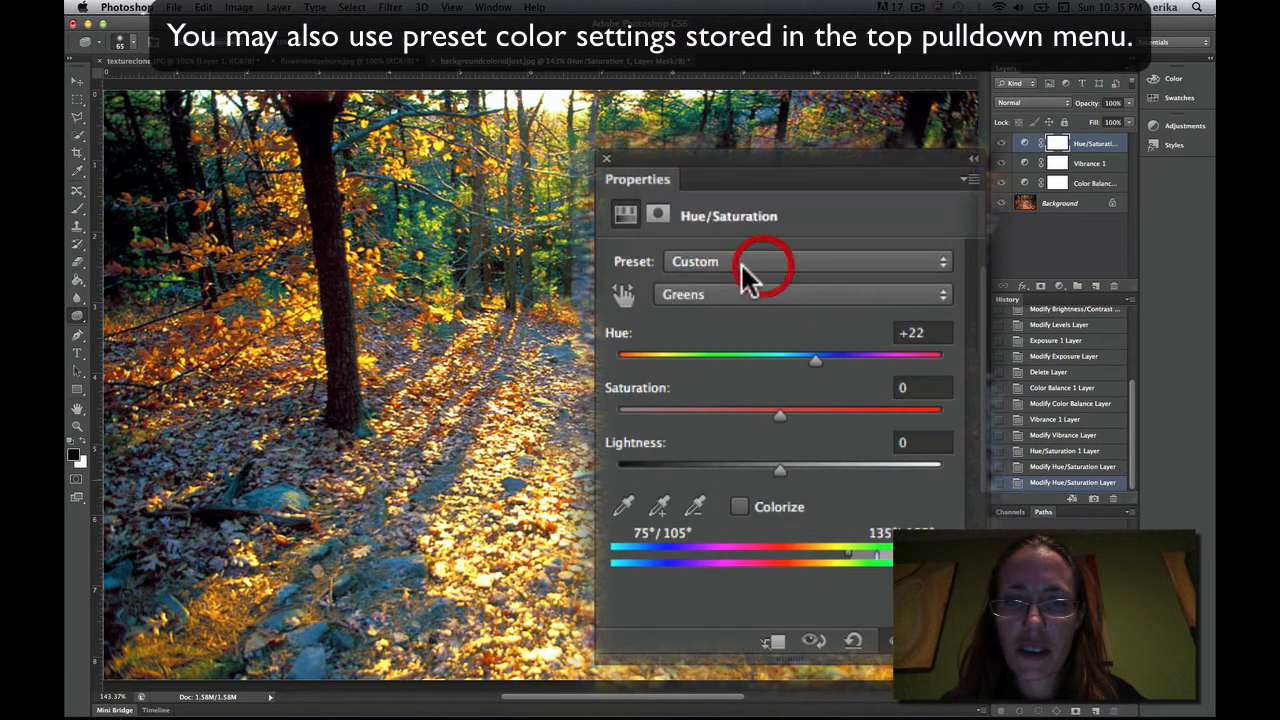
click(684, 263)
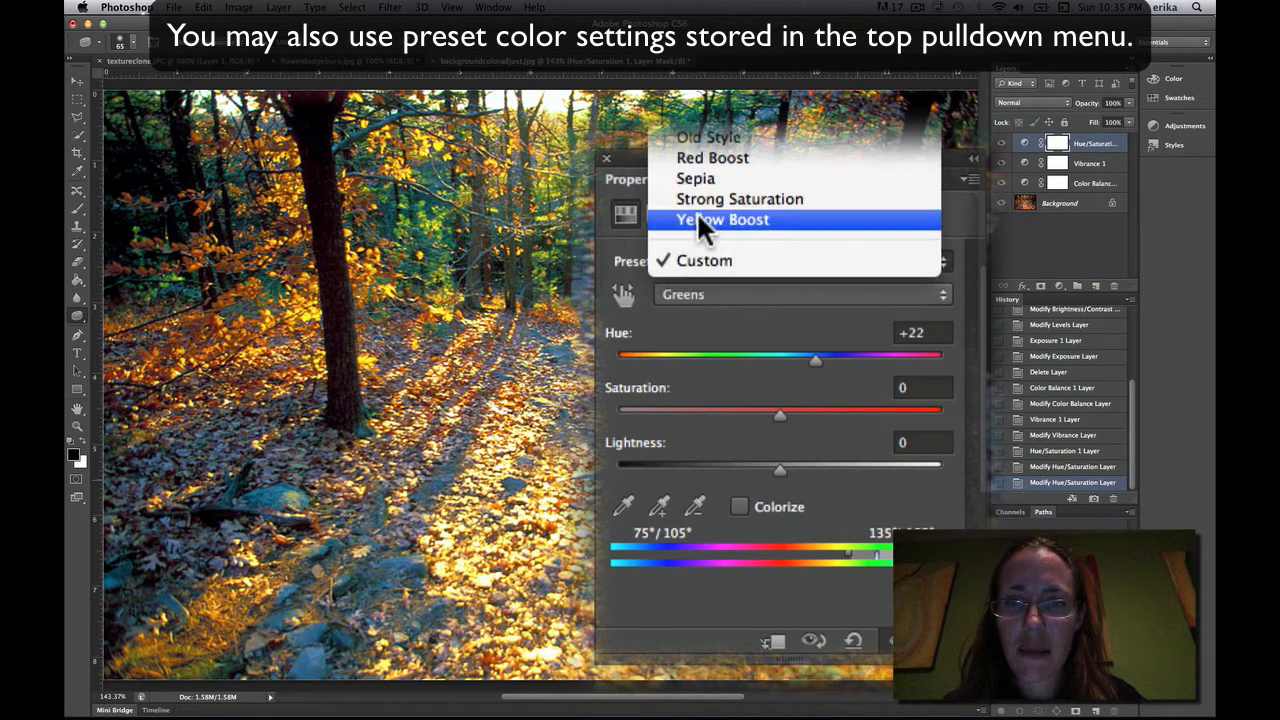
click(683, 177)
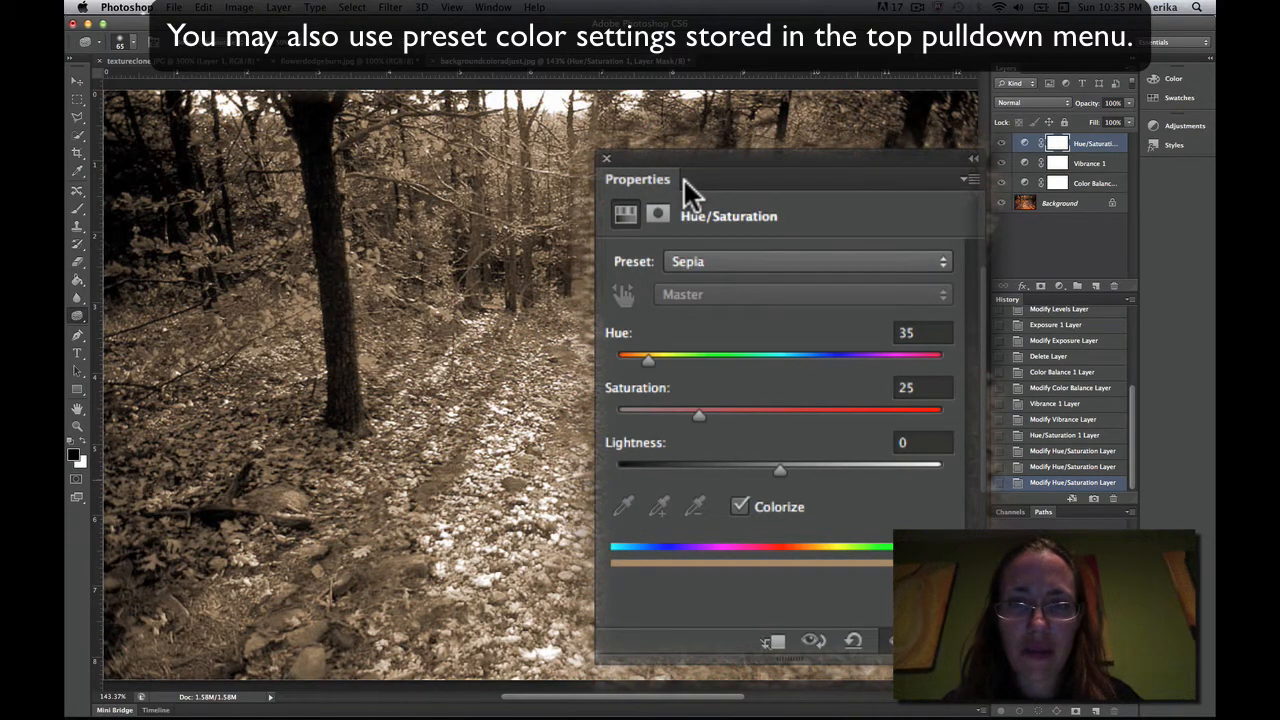
- Apply the Red Boost preset to the Hue/Saturation layer and toggle the layer's visibility to compare the image before and after
click(720, 262)
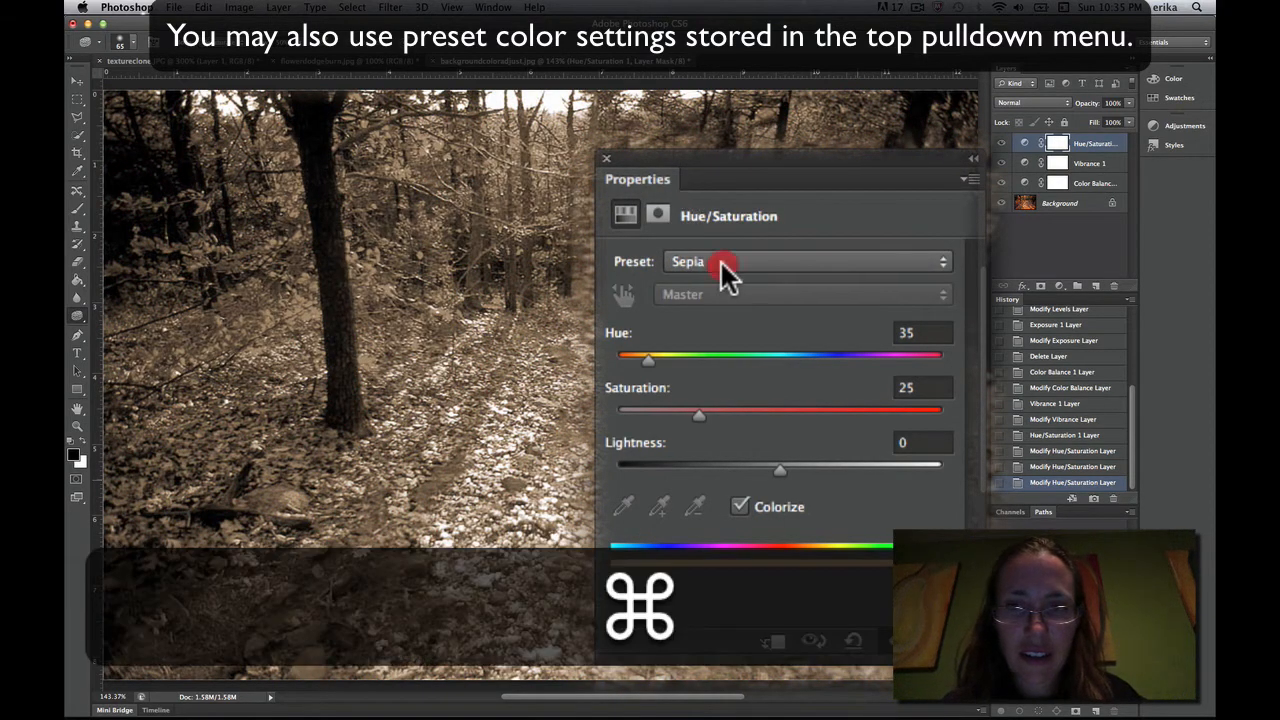
click(718, 240)
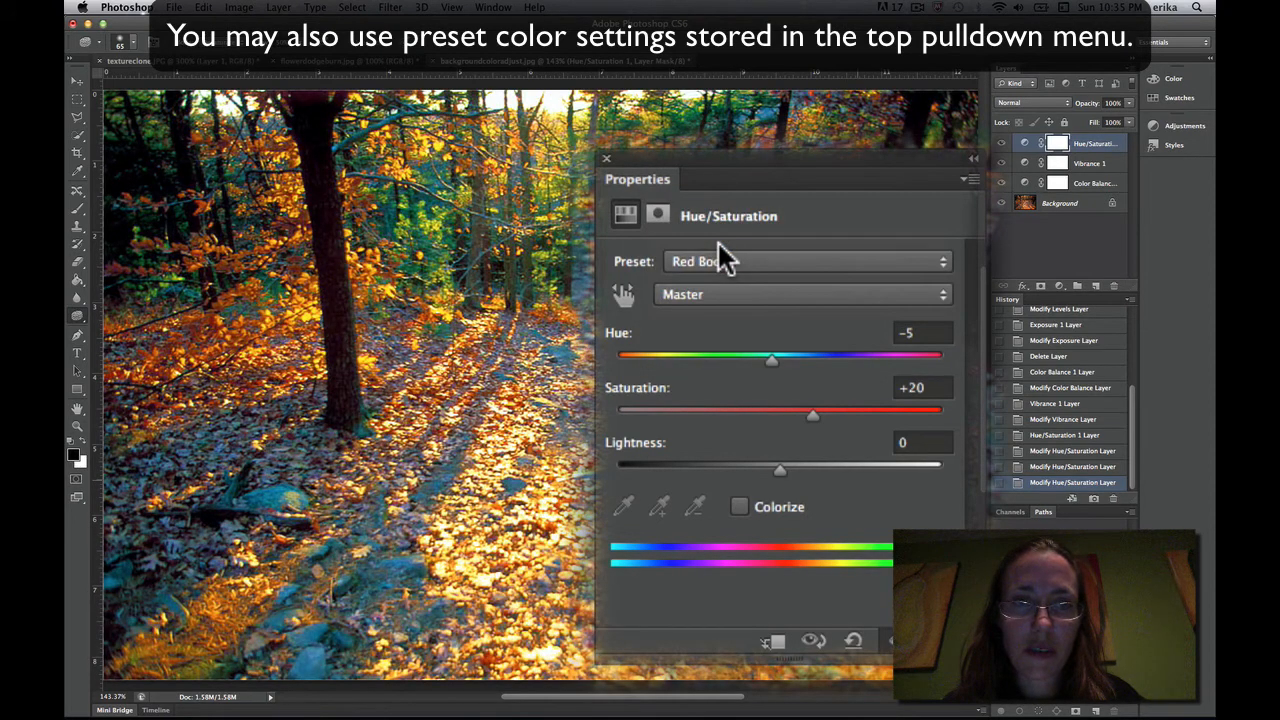
click(1002, 144)
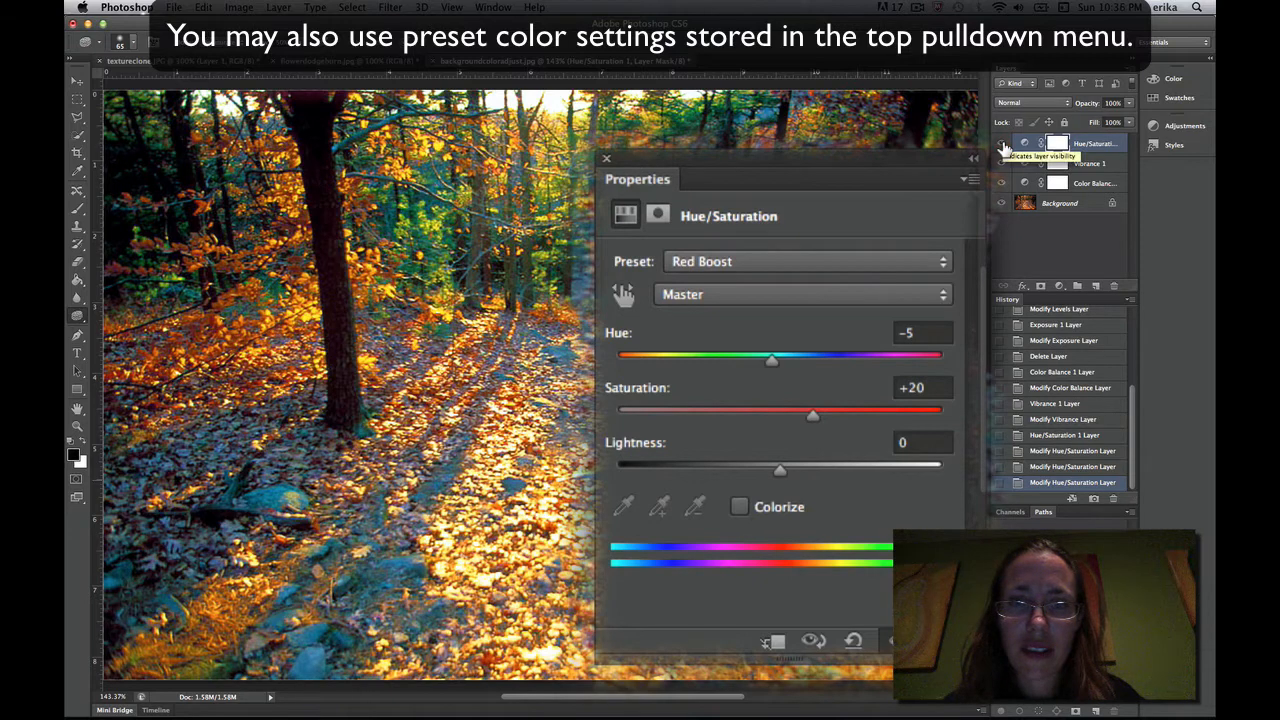
click(1002, 144)
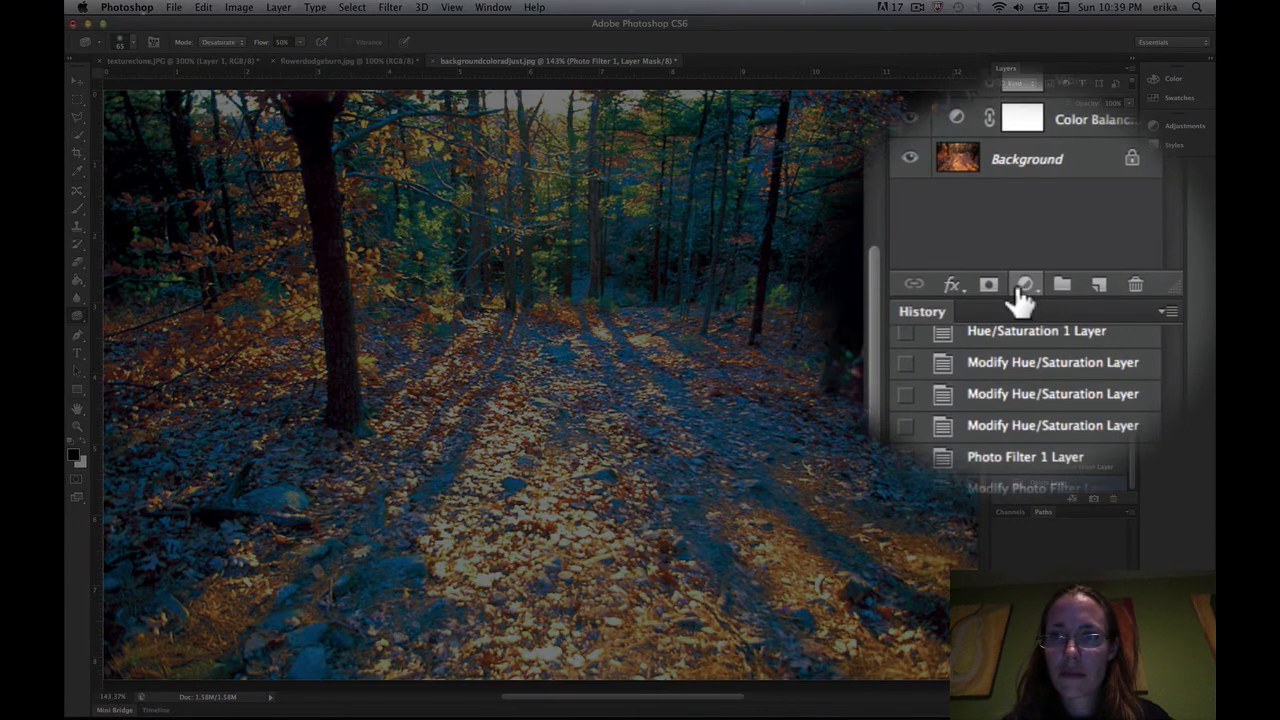
- Add a Black & White adjustment layer above the Photo Filter layer and move its properties away from the middle of the photo
click(1042, 287)
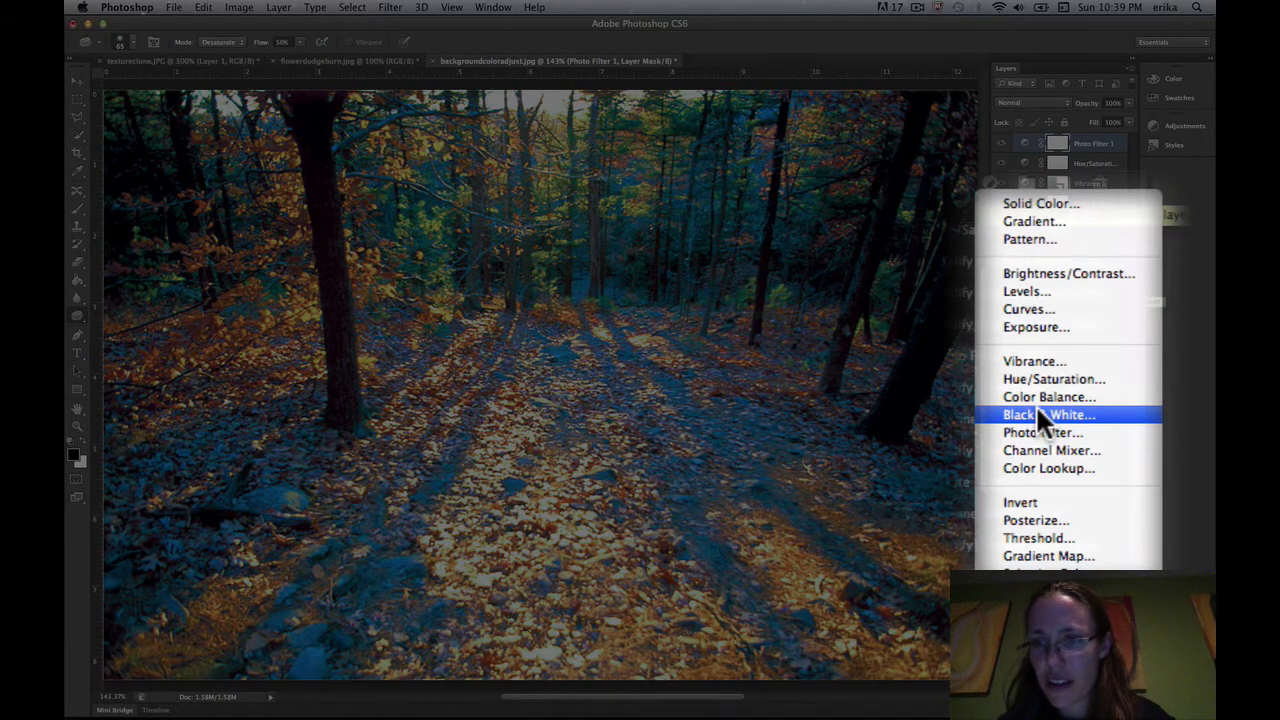
click(1036, 405)
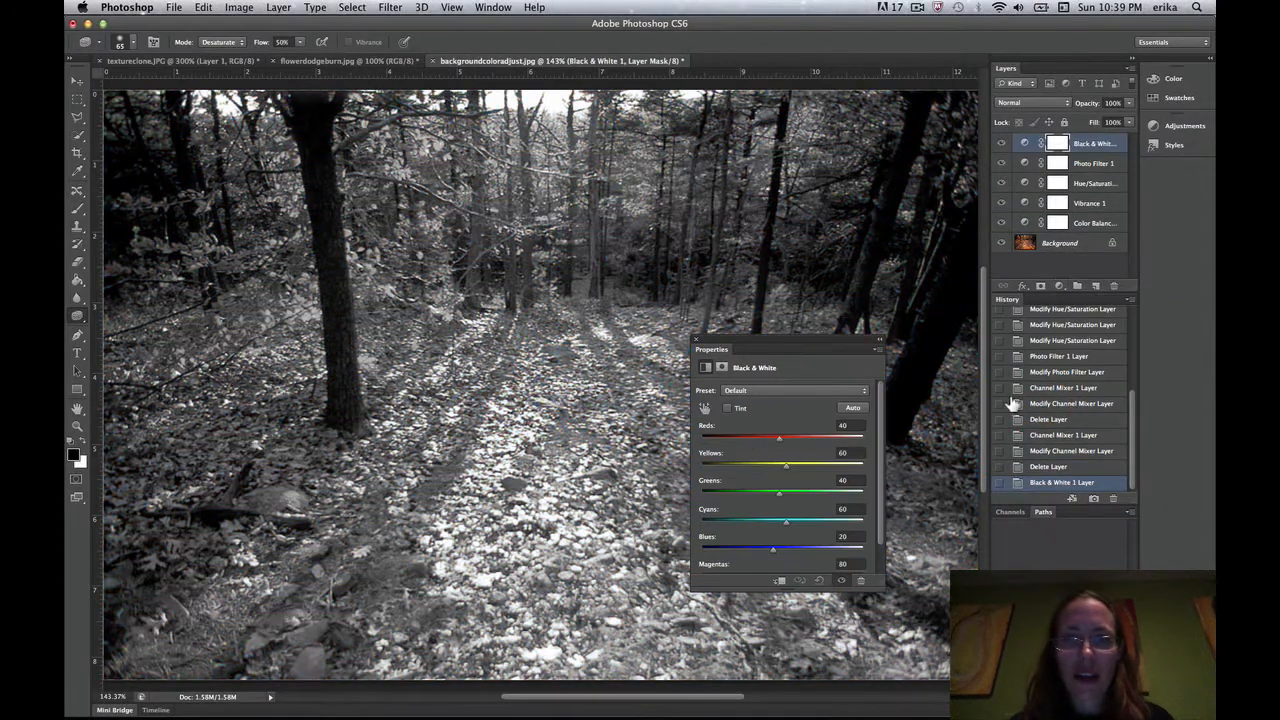
drag(814, 342, 919, 242)
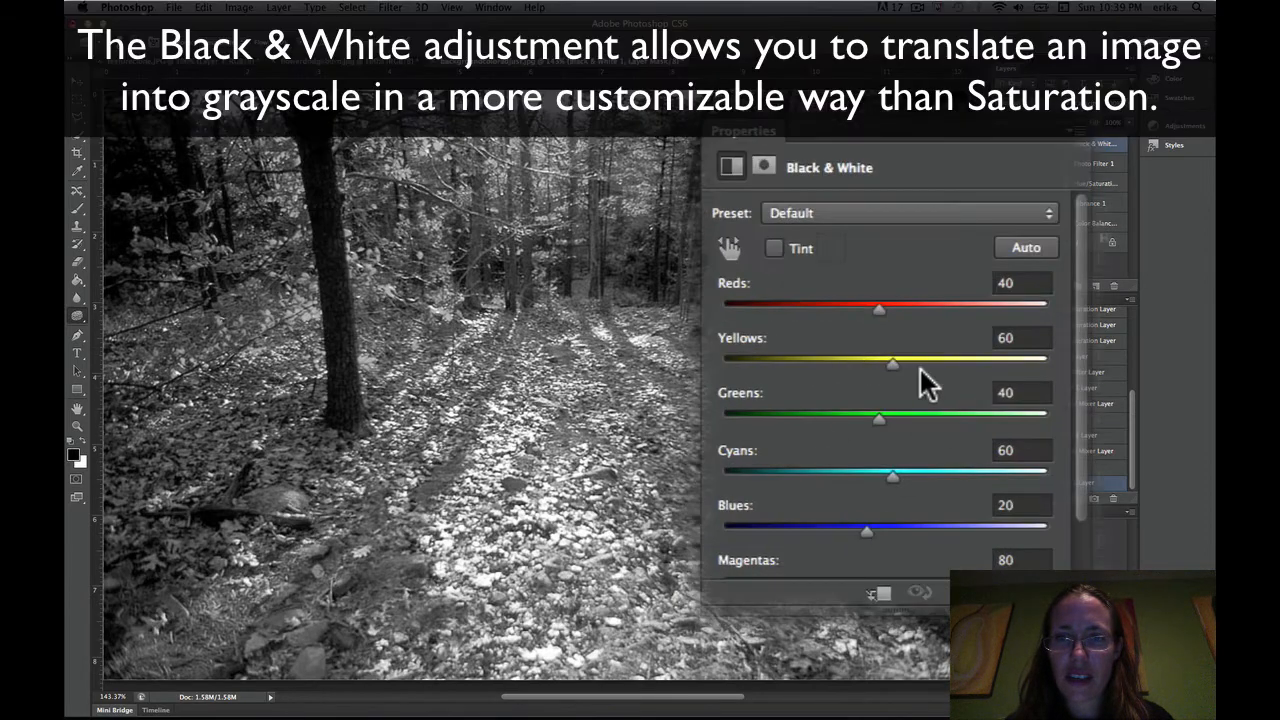
- Set the Black & White layer to Reds 109, Yellows 107, Greens 6, Cyans 16 and Blues 6
drag(875, 309, 923, 316)
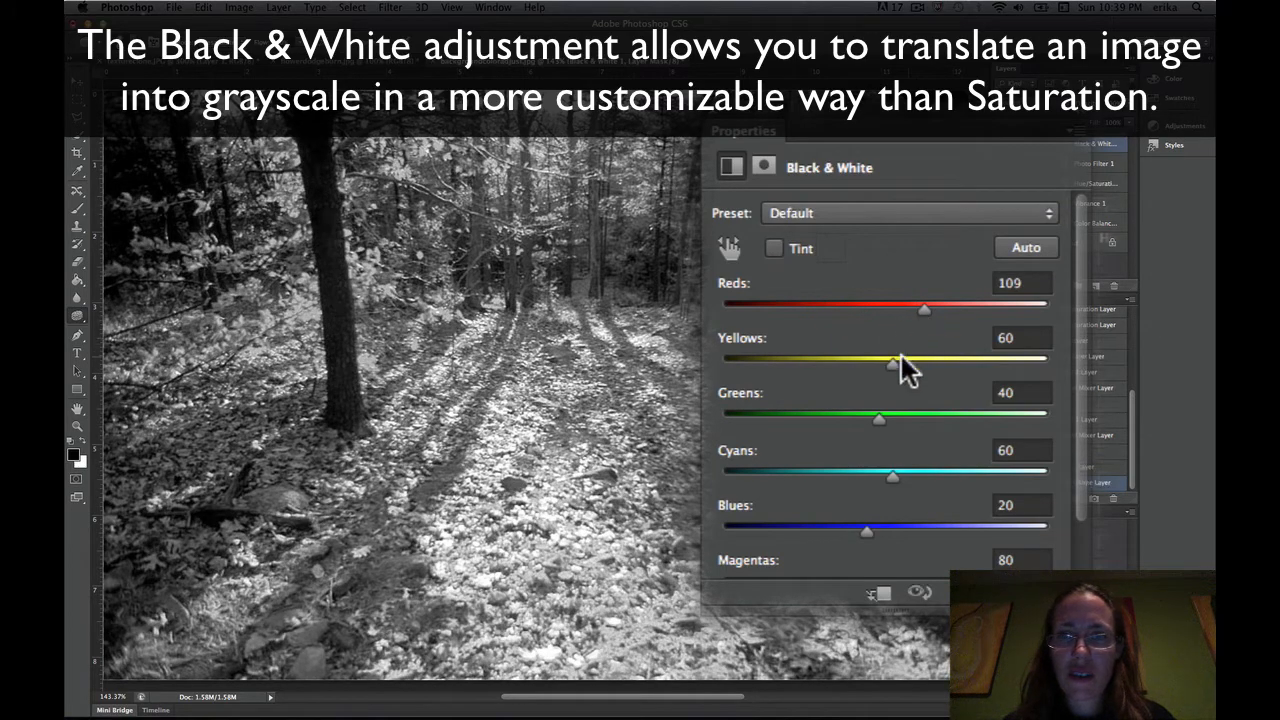
drag(900, 358, 922, 376)
drag(878, 418, 857, 434)
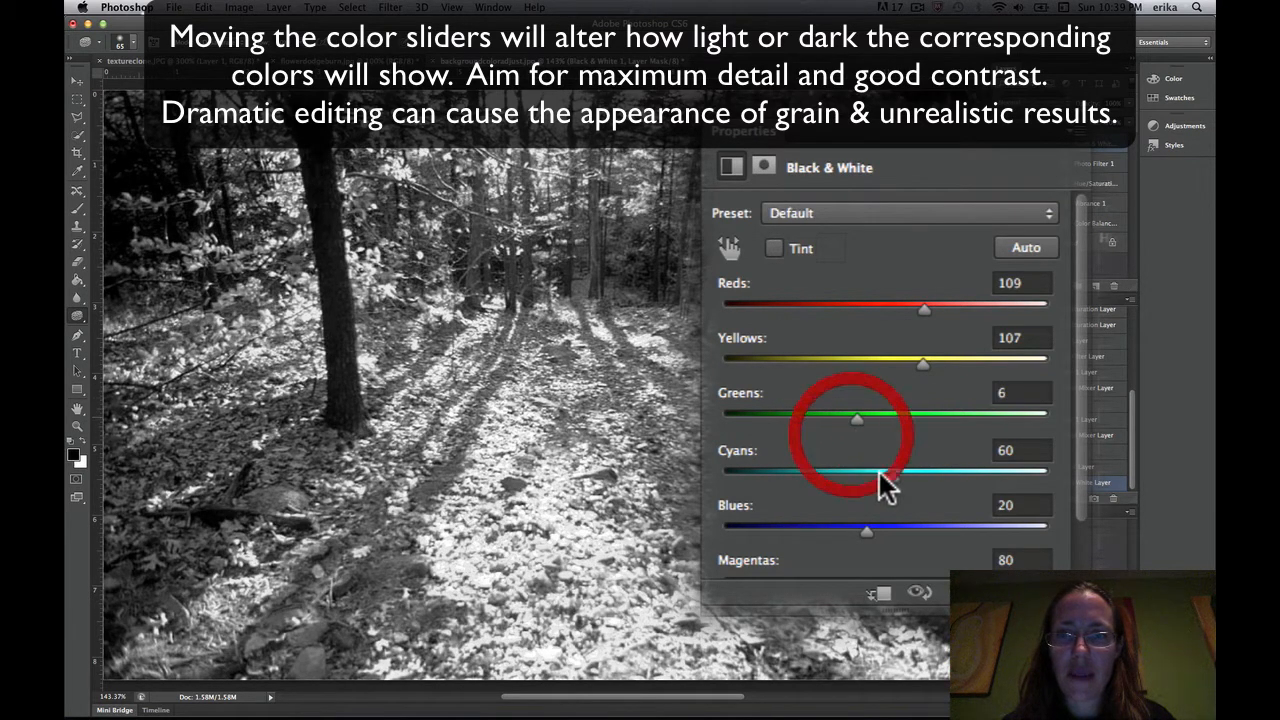
mouse_move(891, 474)
mouse_down()
mouse_move(957, 473)
mouse_move(1000, 494)
mouse_up()
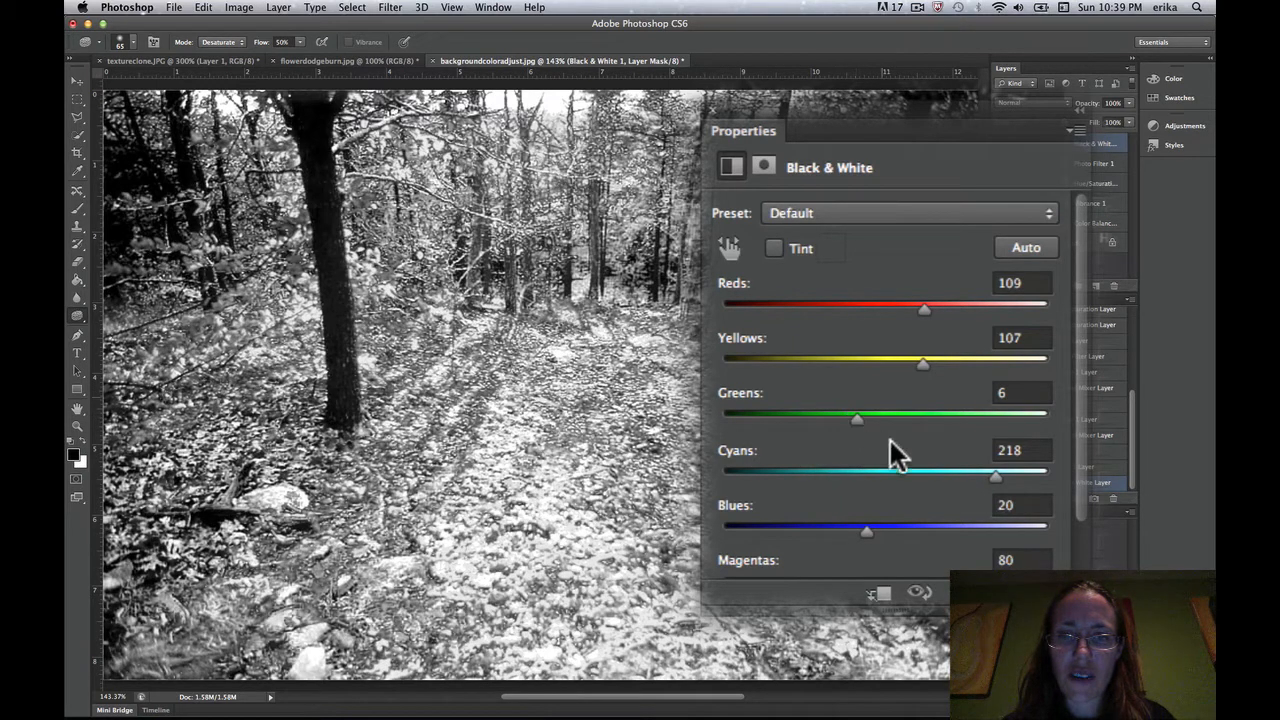
drag(993, 477, 855, 517)
click(869, 528)
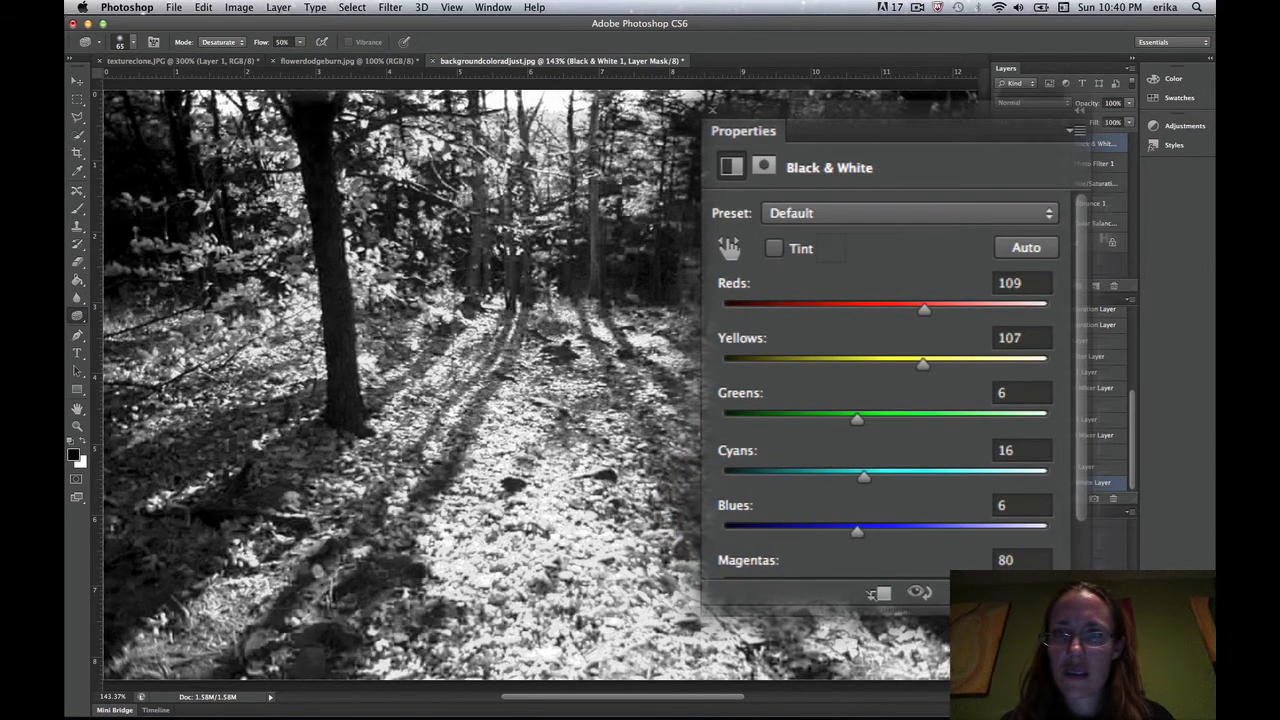
- Hide the Black & White layer to bring back the color version of the photo
click(1003, 143)
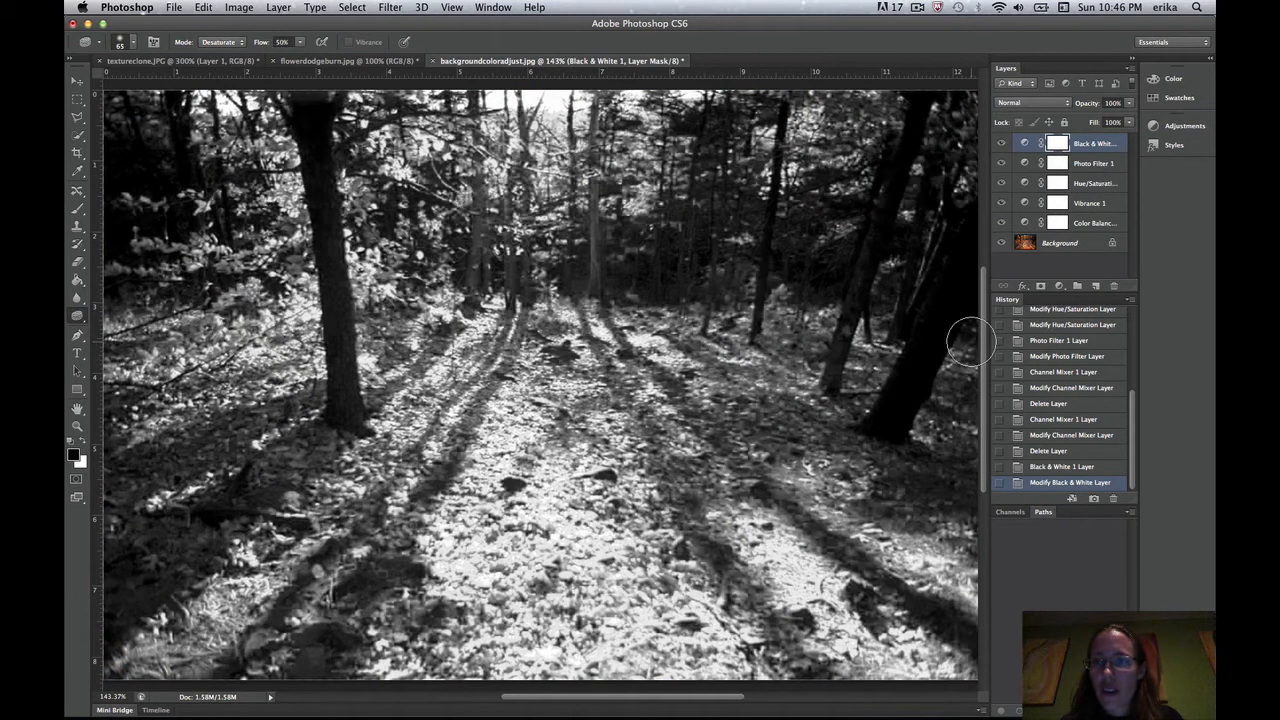
click(1059, 287)
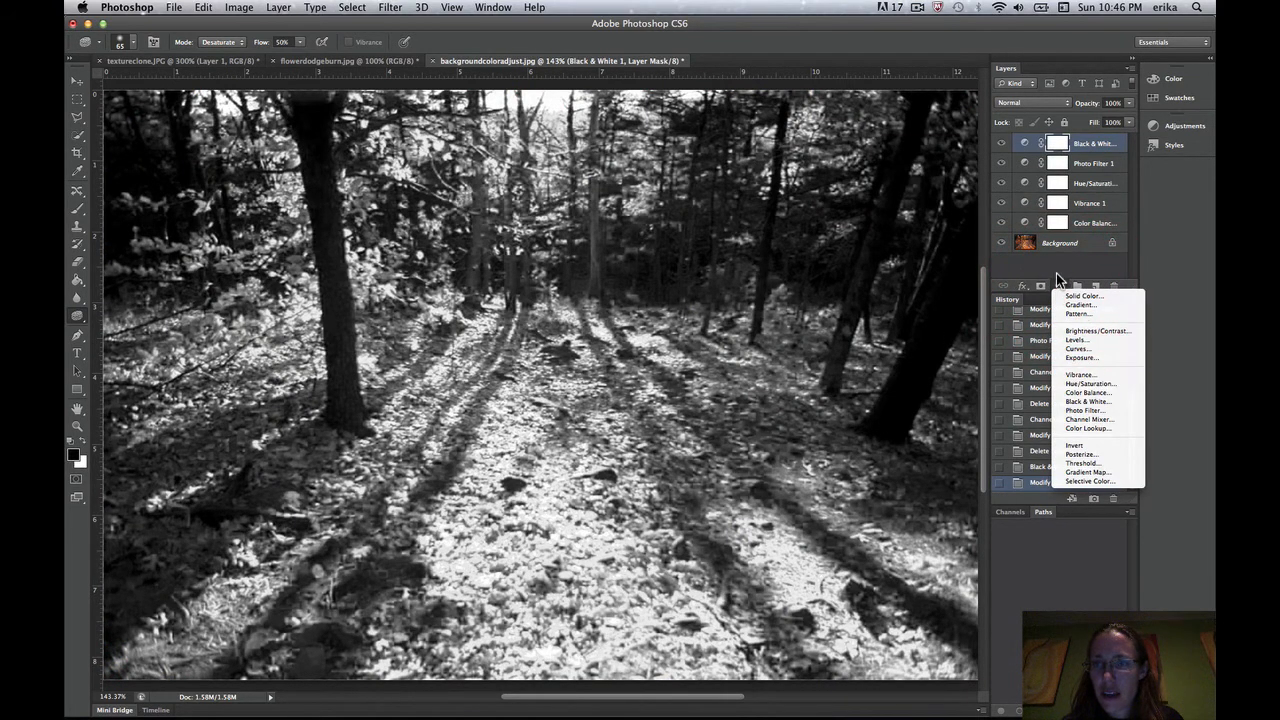
click(1058, 286)
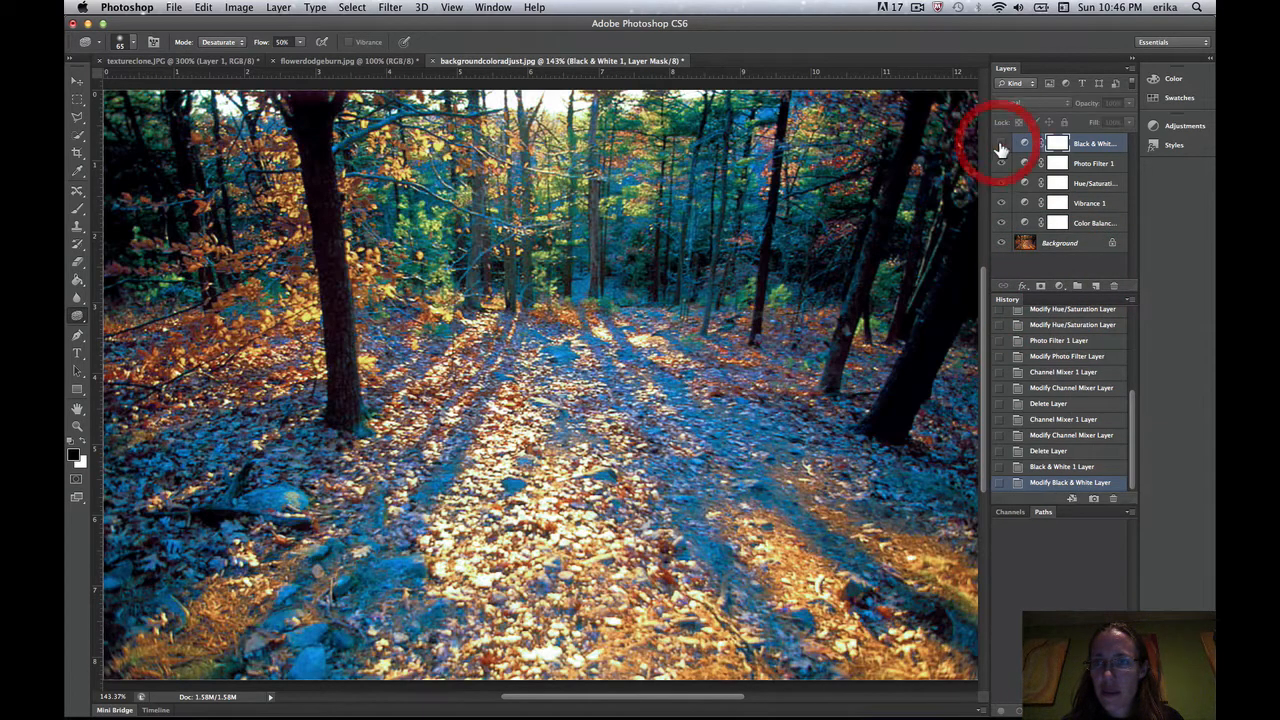
click(1000, 143)
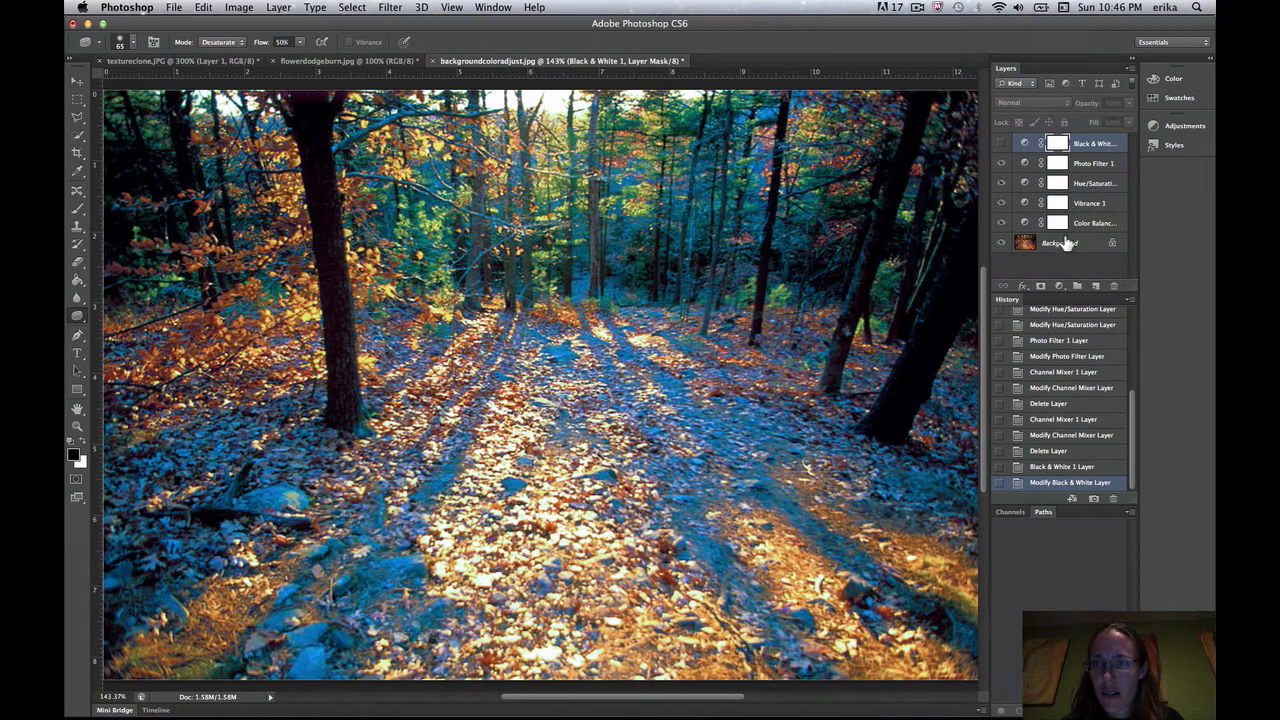
- Add a Selective Color adjustment layer and set its Neutrals to cyan -4, magenta +5, yellow -6 and black +3 percent
click(1059, 287)
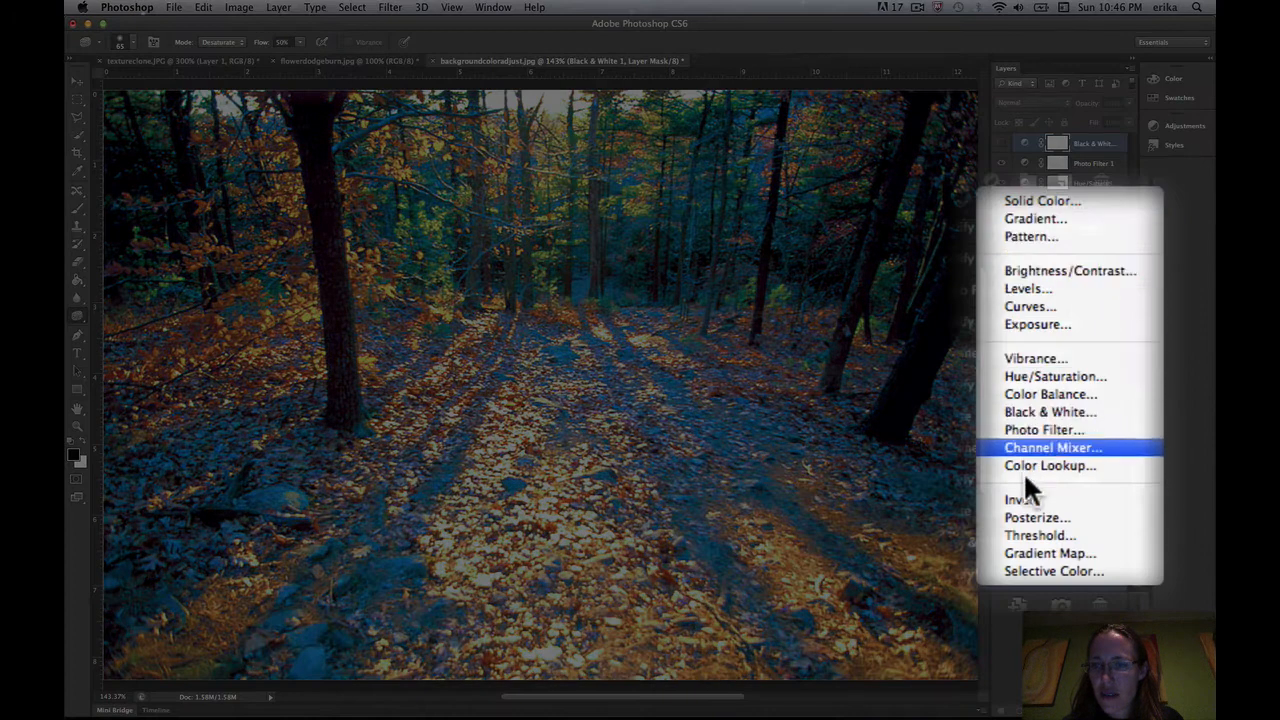
click(1008, 570)
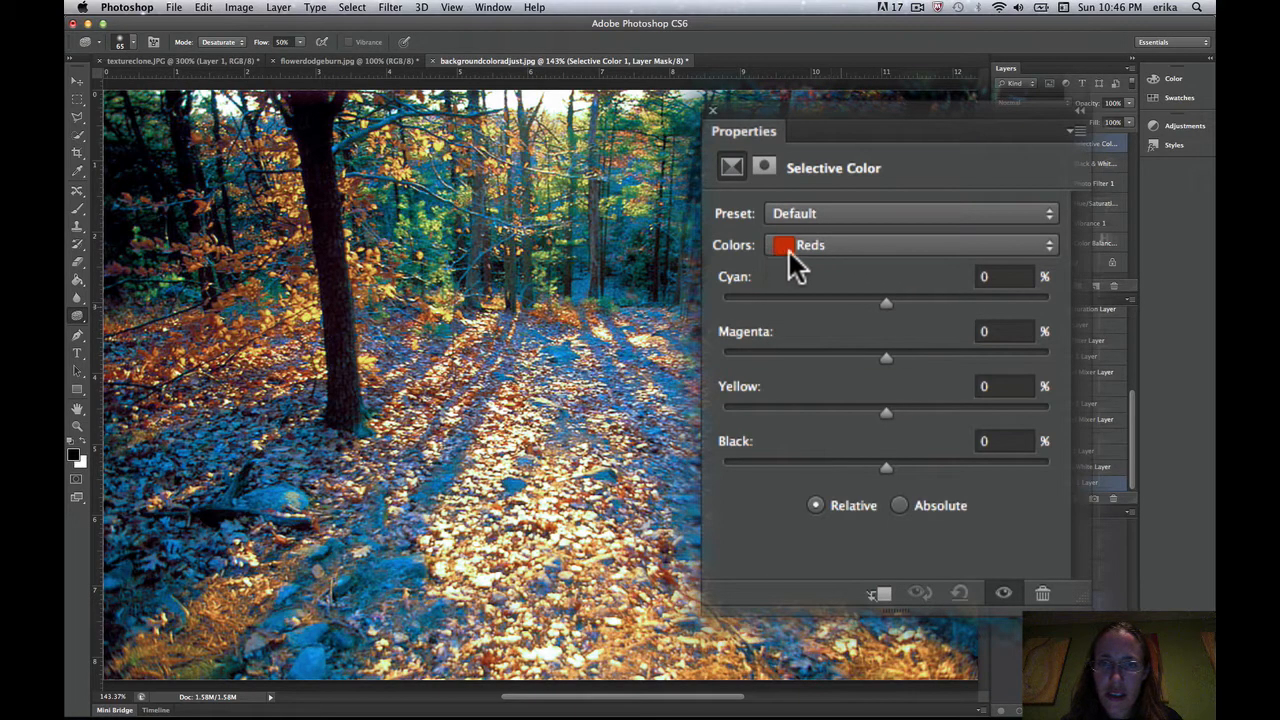
click(803, 245)
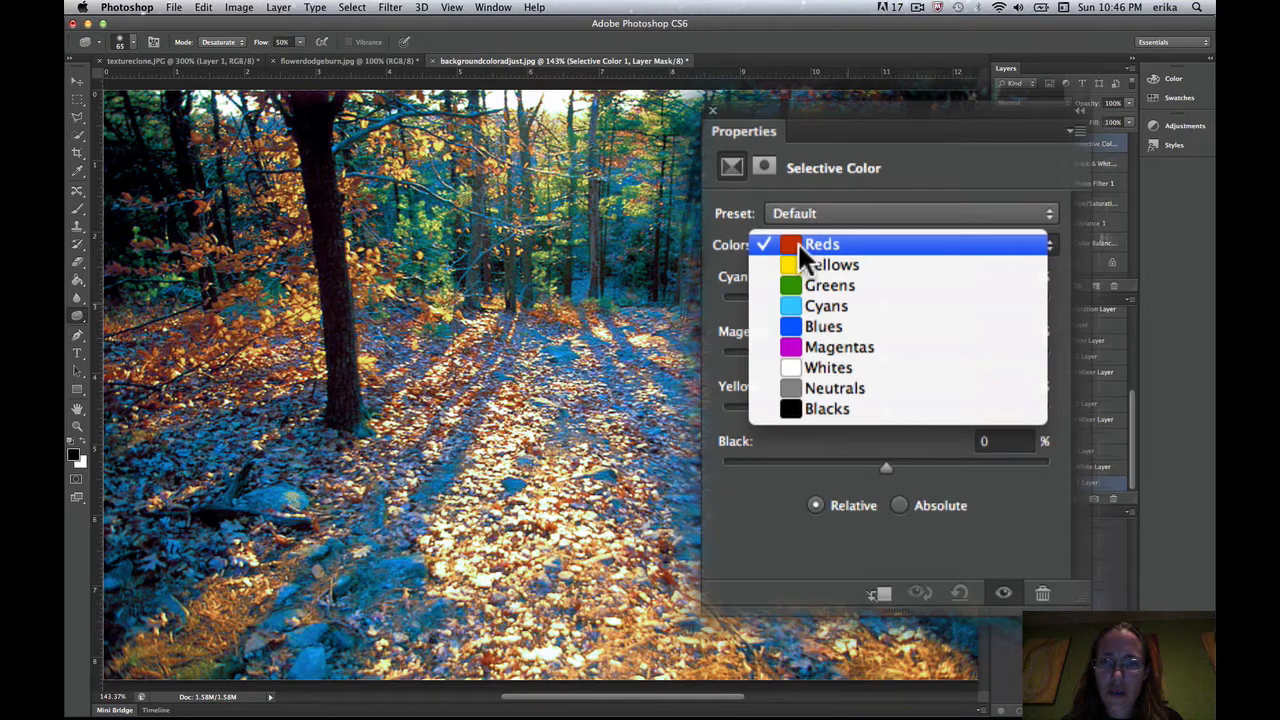
click(800, 387)
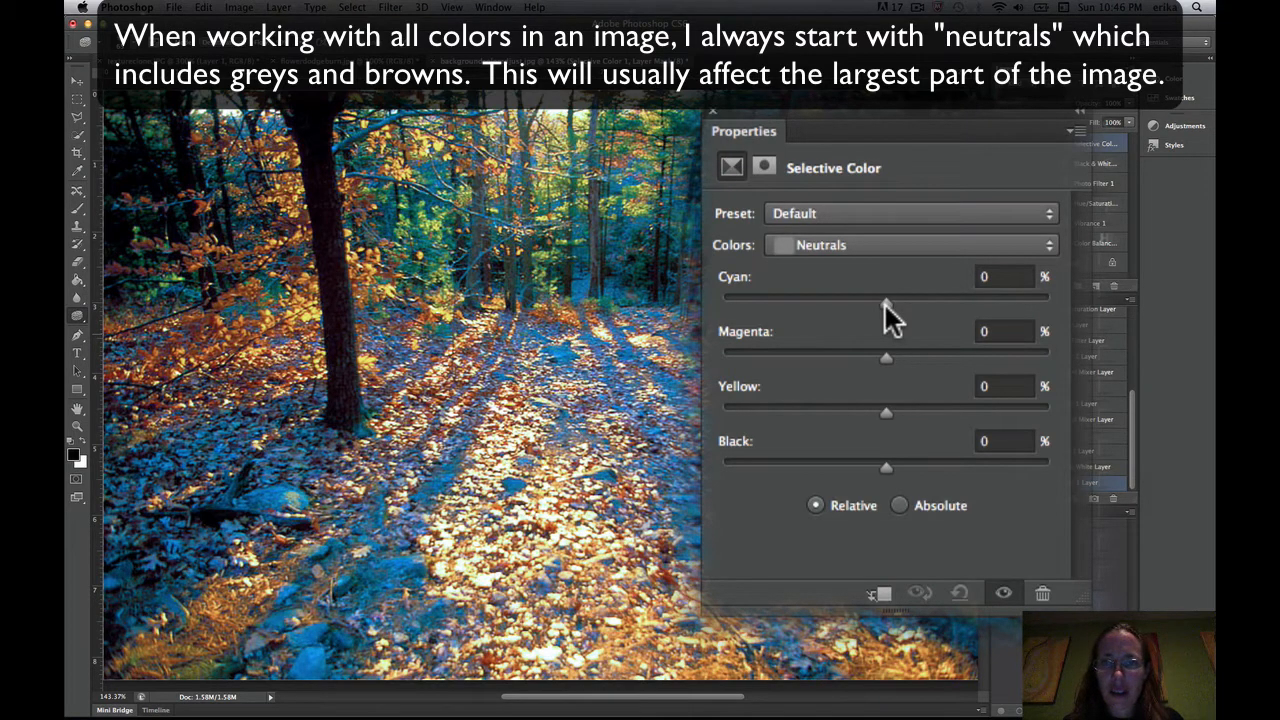
drag(884, 302, 893, 362)
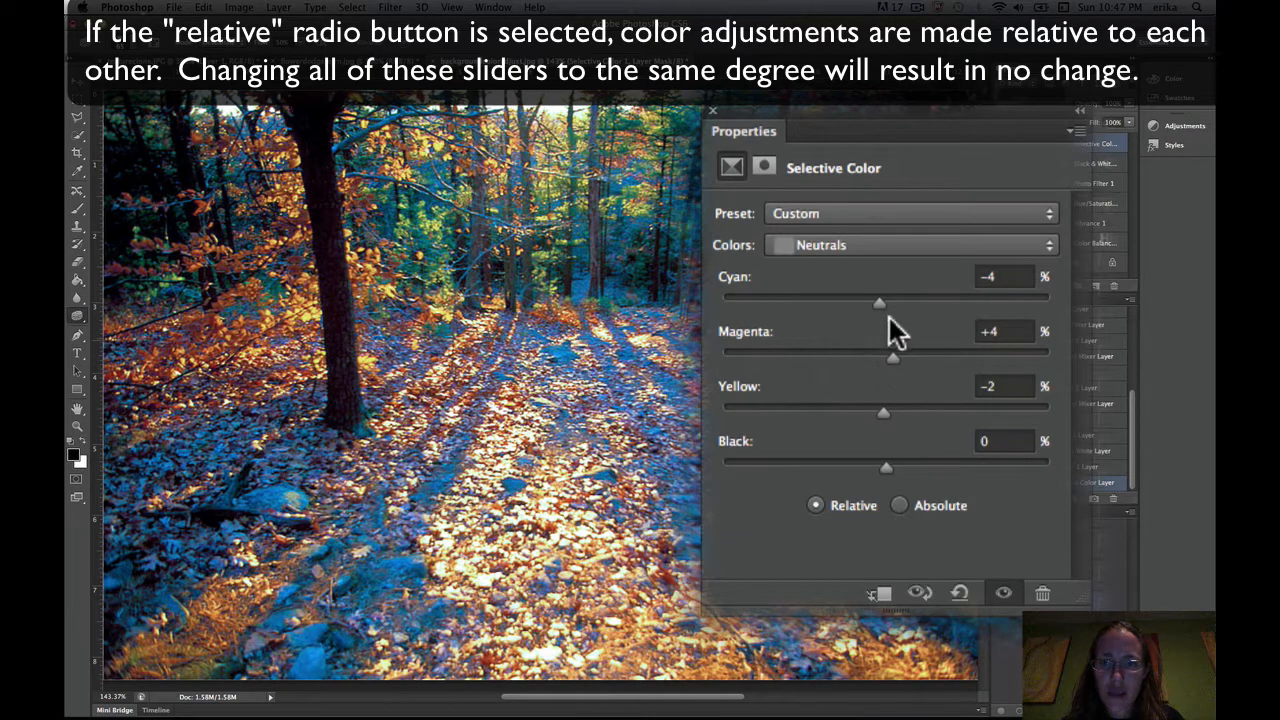
drag(901, 353, 893, 353)
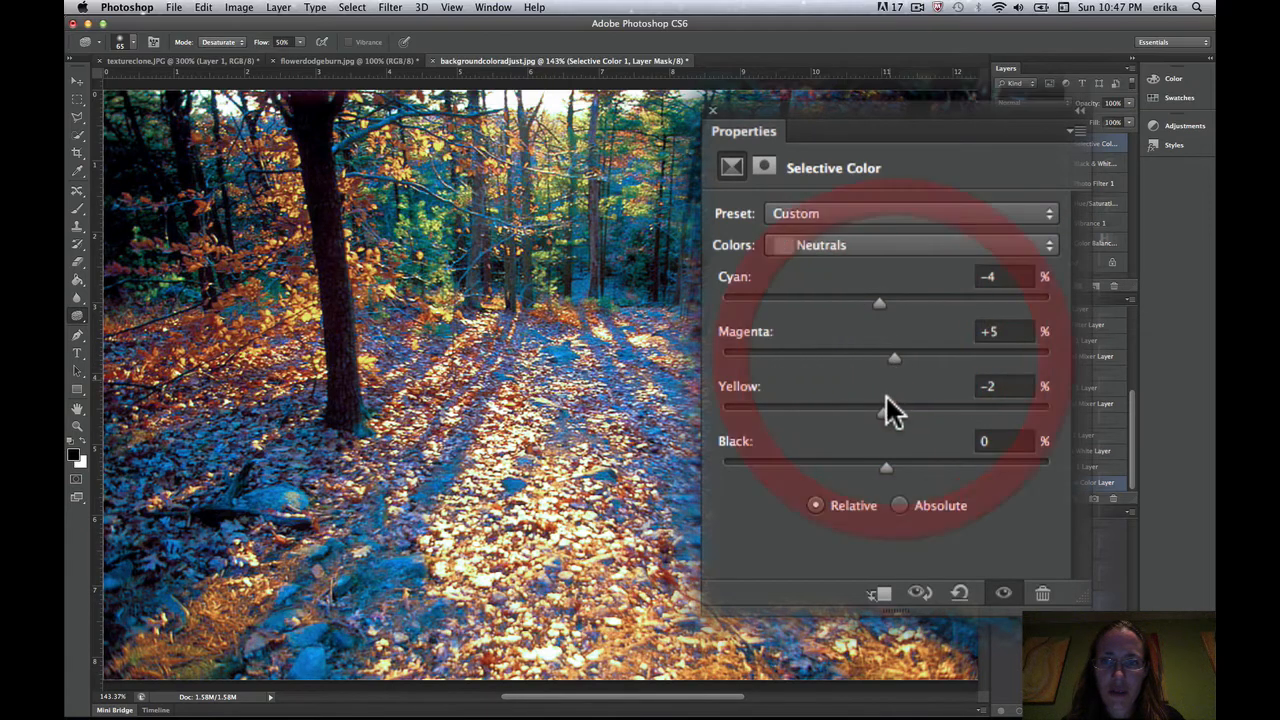
mouse_move(878, 412)
mouse_down()
mouse_move(894, 410)
mouse_move(863, 412)
mouse_move(876, 420)
mouse_up()
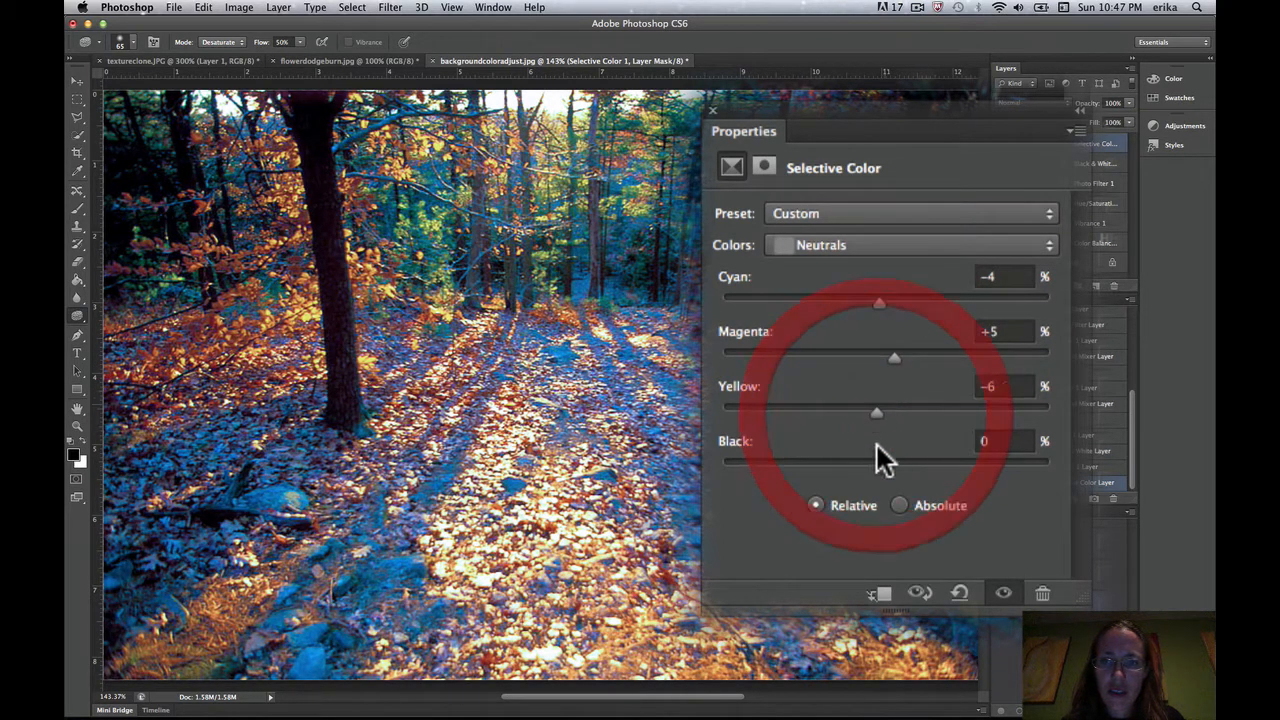
drag(897, 468, 890, 468)
- Set the Reds of the Selective Color layer to cyan -39, magenta +18 and yellow +20 percent, and raise their black slightly
click(868, 245)
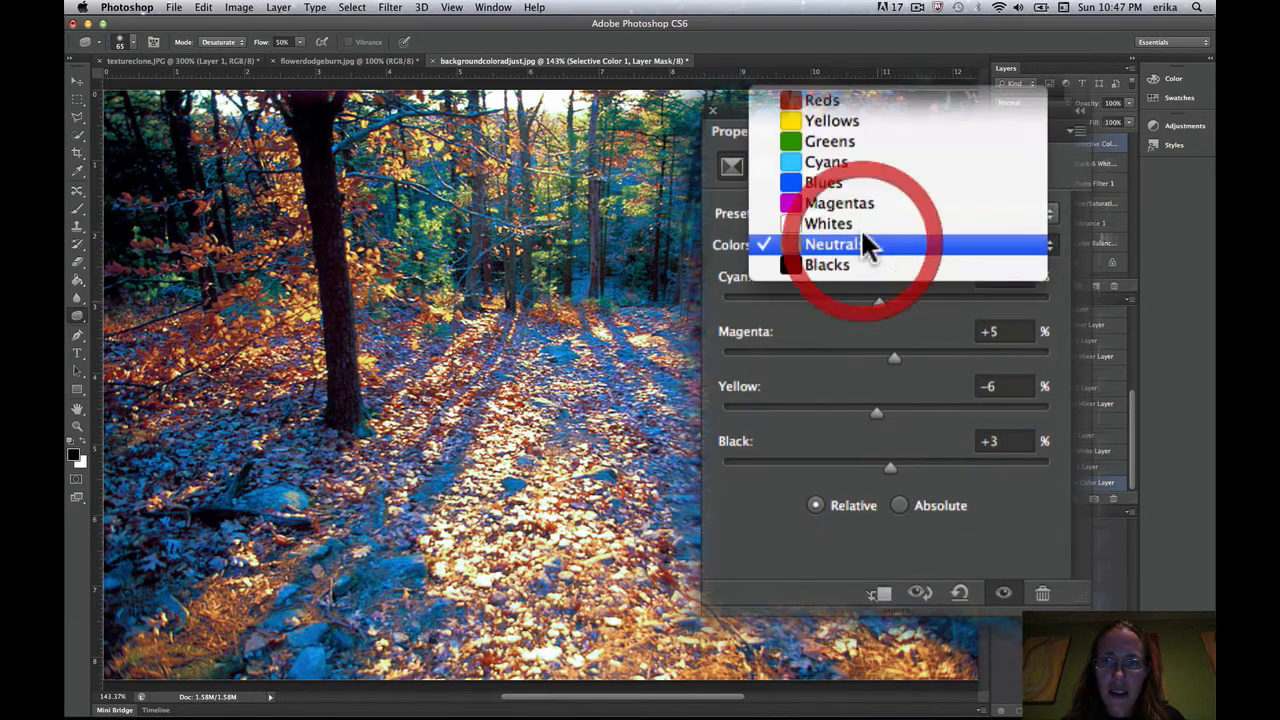
click(847, 99)
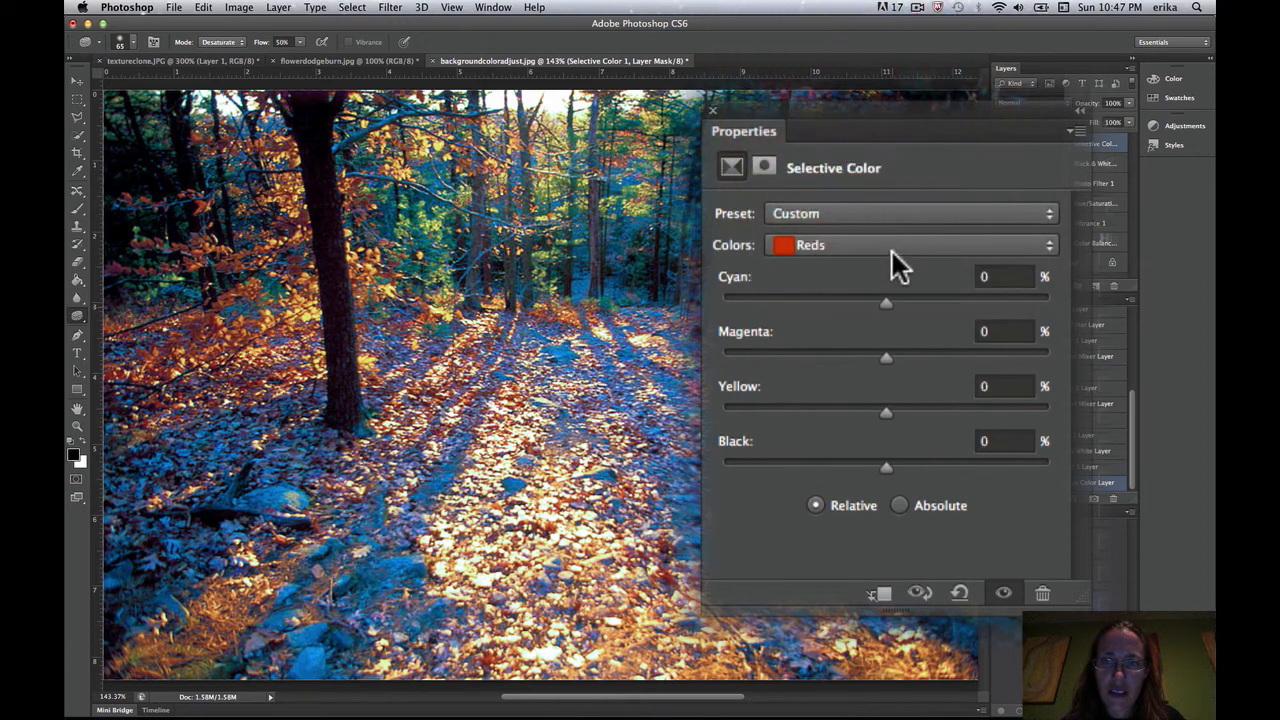
drag(884, 300, 822, 334)
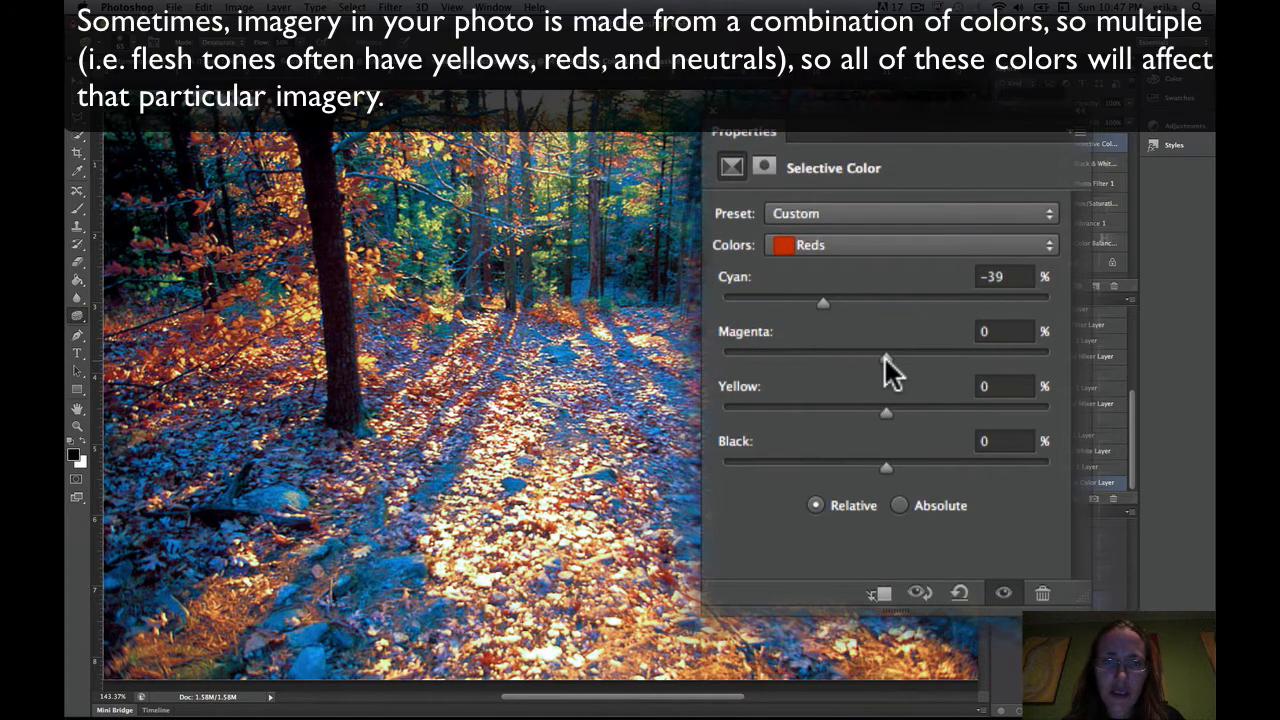
drag(832, 358, 914, 358)
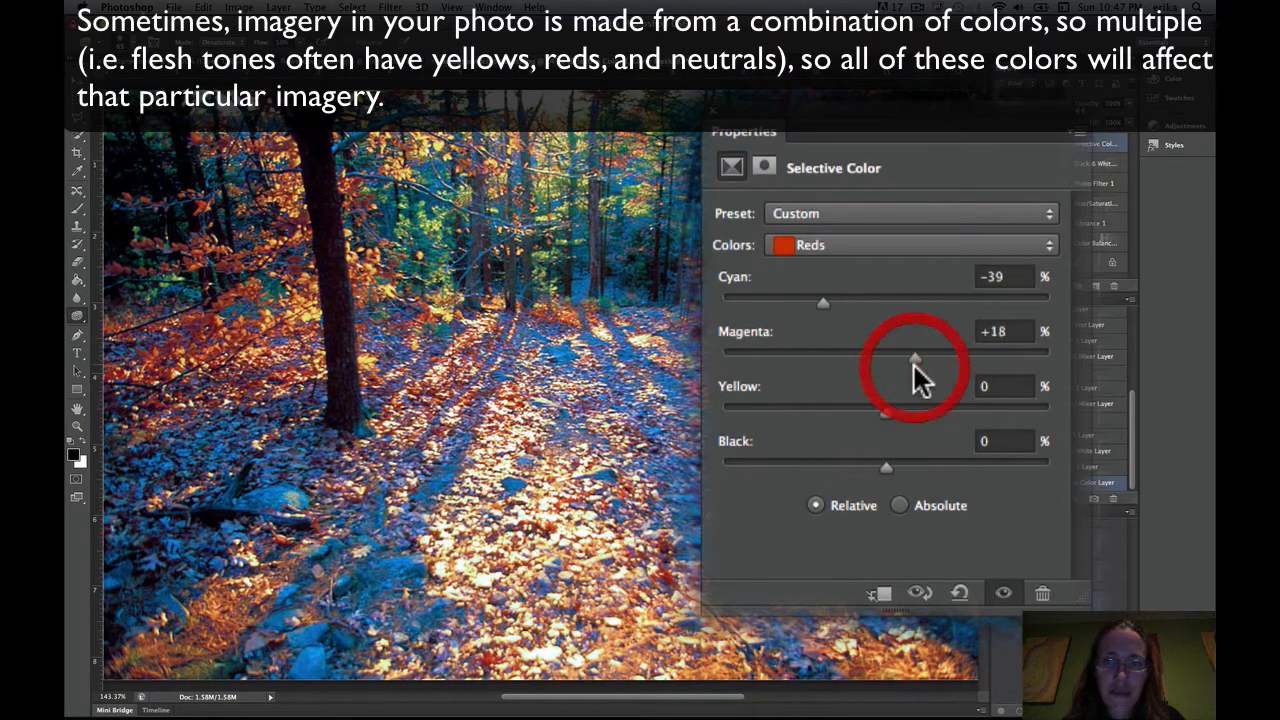
drag(886, 410, 920, 410)
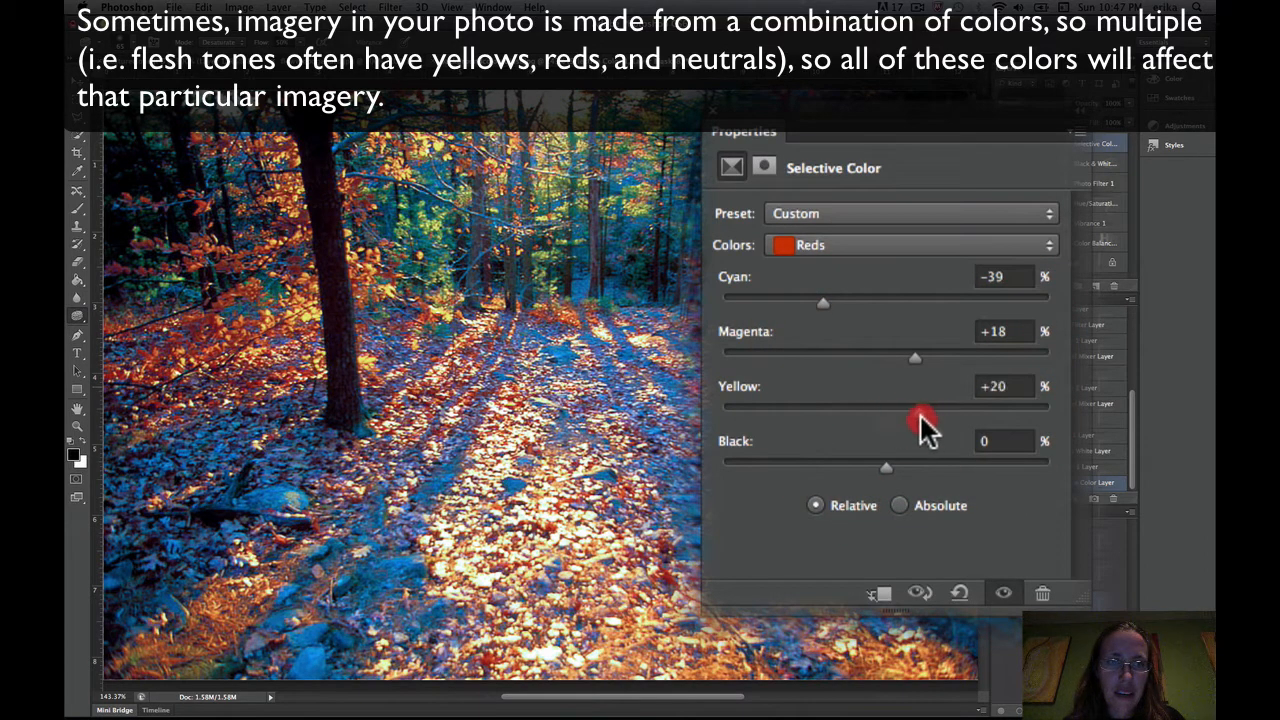
drag(886, 467, 901, 467)
- Set the Yellows of the Selective Color layer to cyan +34, magenta -27 and black +21 percent, and raise their yellow
click(885, 245)
click(891, 271)
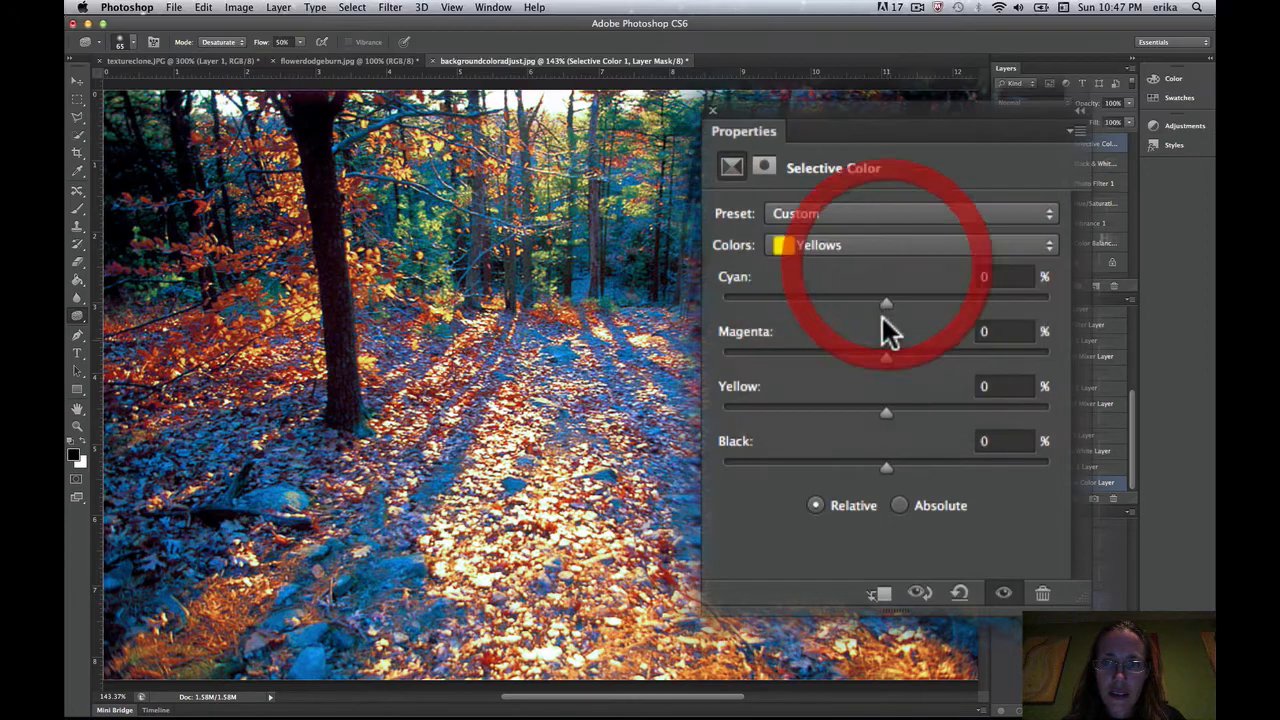
drag(893, 298, 948, 298)
drag(838, 310, 842, 367)
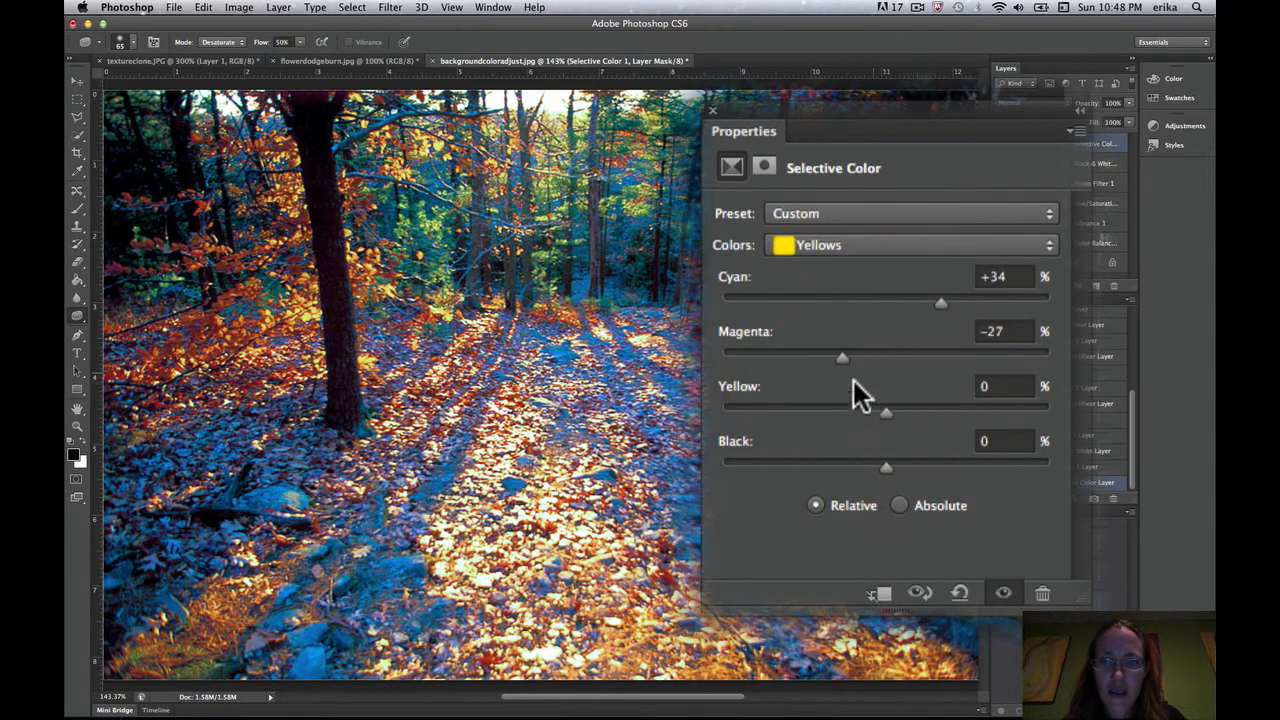
drag(880, 414, 949, 431)
drag(886, 467, 918, 477)
- Set the Greens of the Selective Color layer to cyan +61, magenta -24, yellow +42 and black +21 percent
click(910, 256)
click(912, 265)
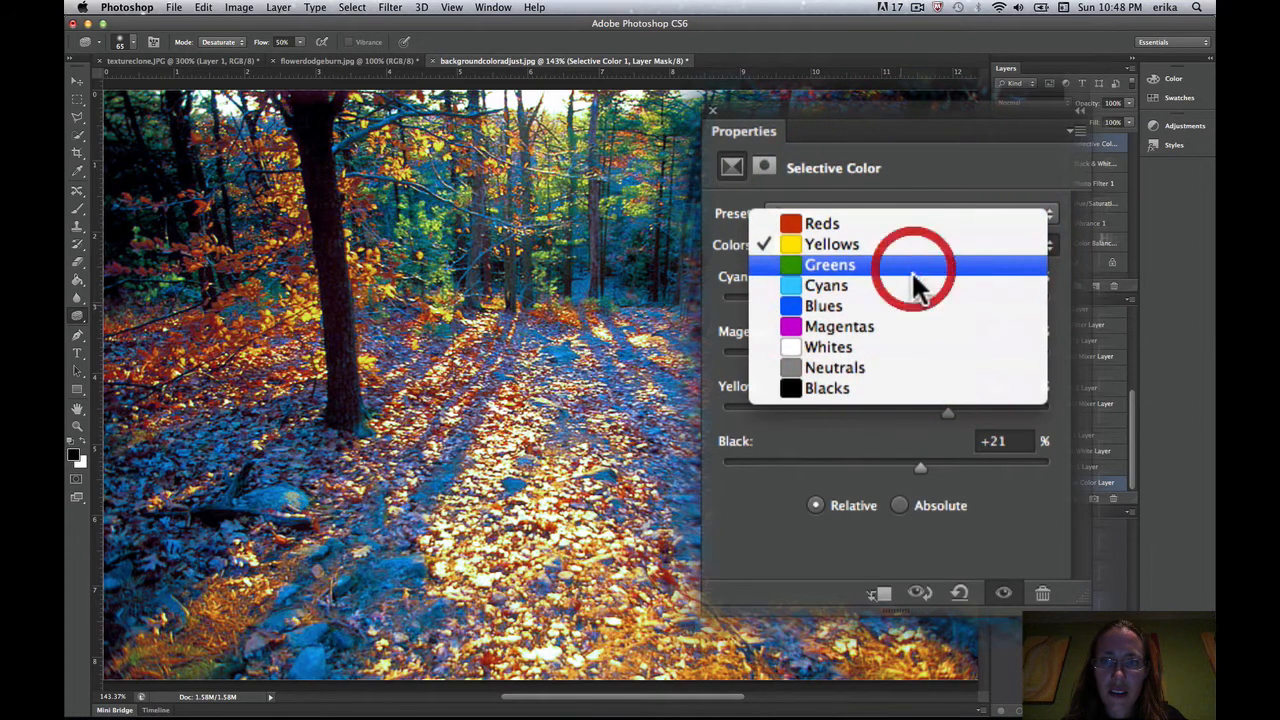
drag(888, 300, 988, 304)
drag(881, 355, 846, 356)
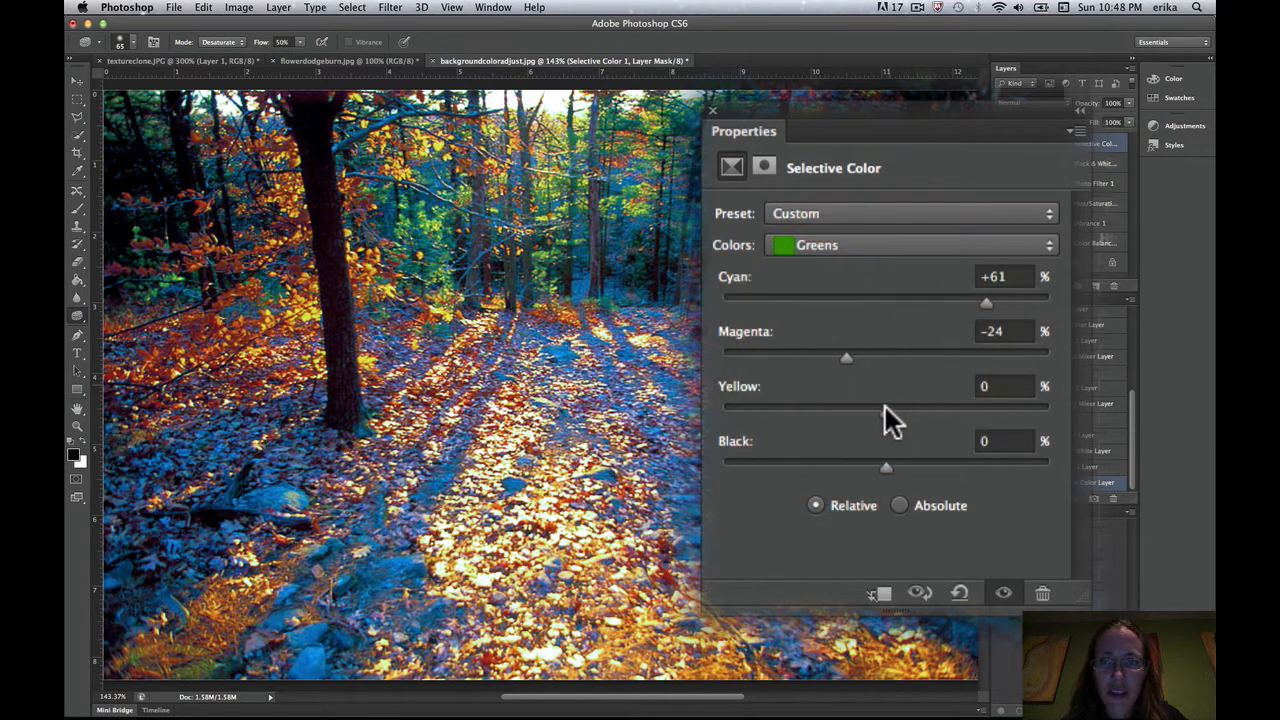
drag(886, 411, 955, 418)
drag(886, 467, 920, 465)
- Set the Cyans of the Selective Color layer to cyan +57, magenta +5, yellow +20 and black +2 percent
click(906, 245)
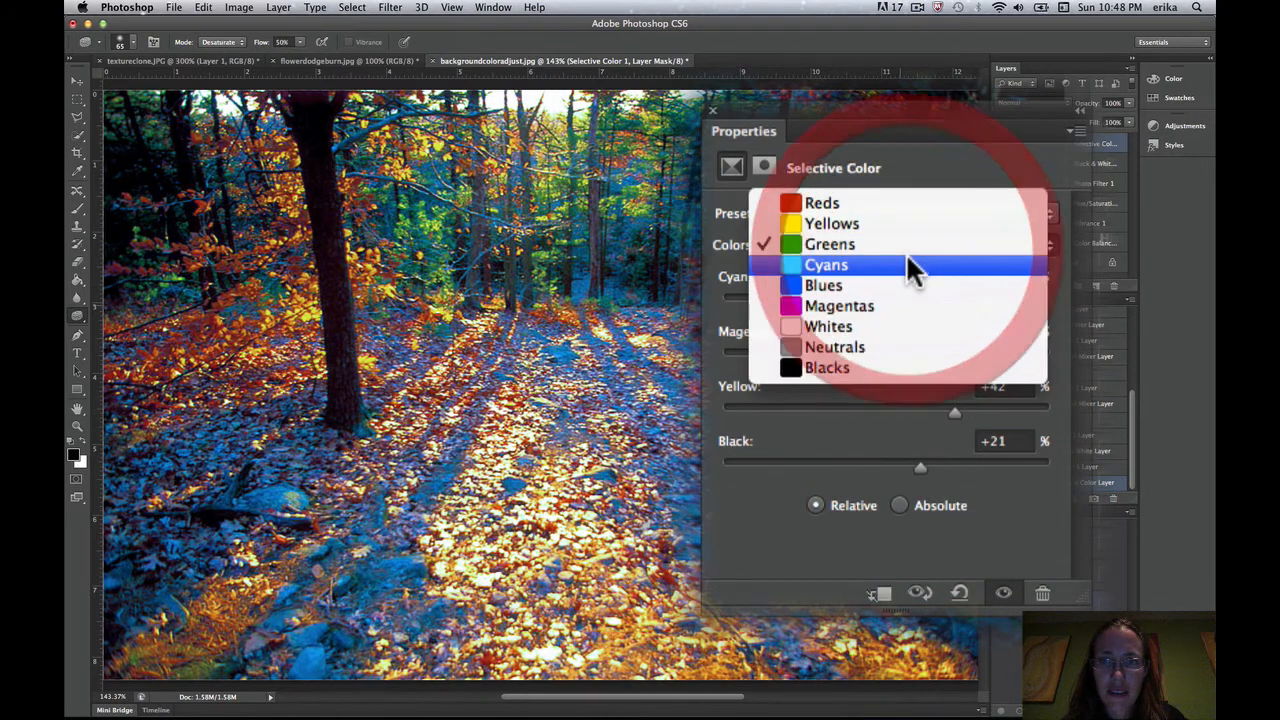
click(908, 266)
drag(886, 300, 985, 340)
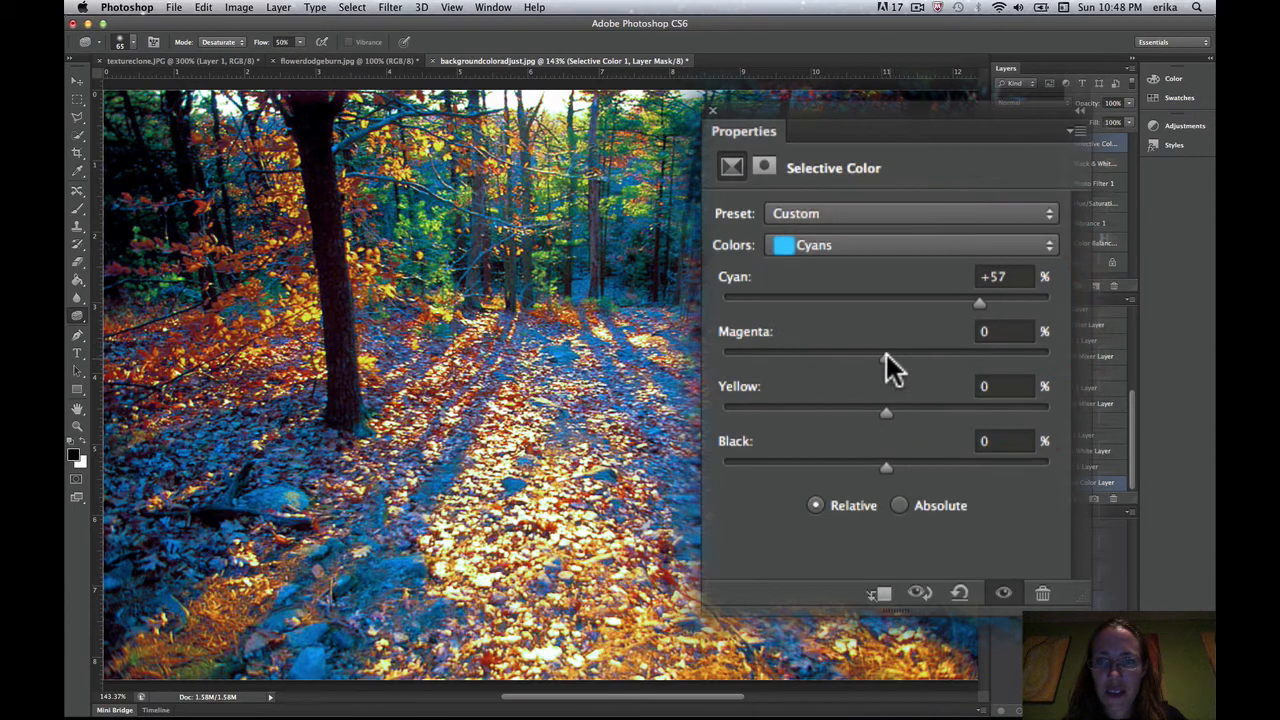
mouse_move(886, 357)
mouse_down()
mouse_move(966, 355)
mouse_move(875, 358)
mouse_move(974, 357)
mouse_move(893, 352)
mouse_up()
drag(886, 410, 916, 424)
mouse_move(886, 467)
mouse_down()
mouse_move(940, 473)
mouse_move(829, 473)
mouse_move(888, 483)
mouse_up()
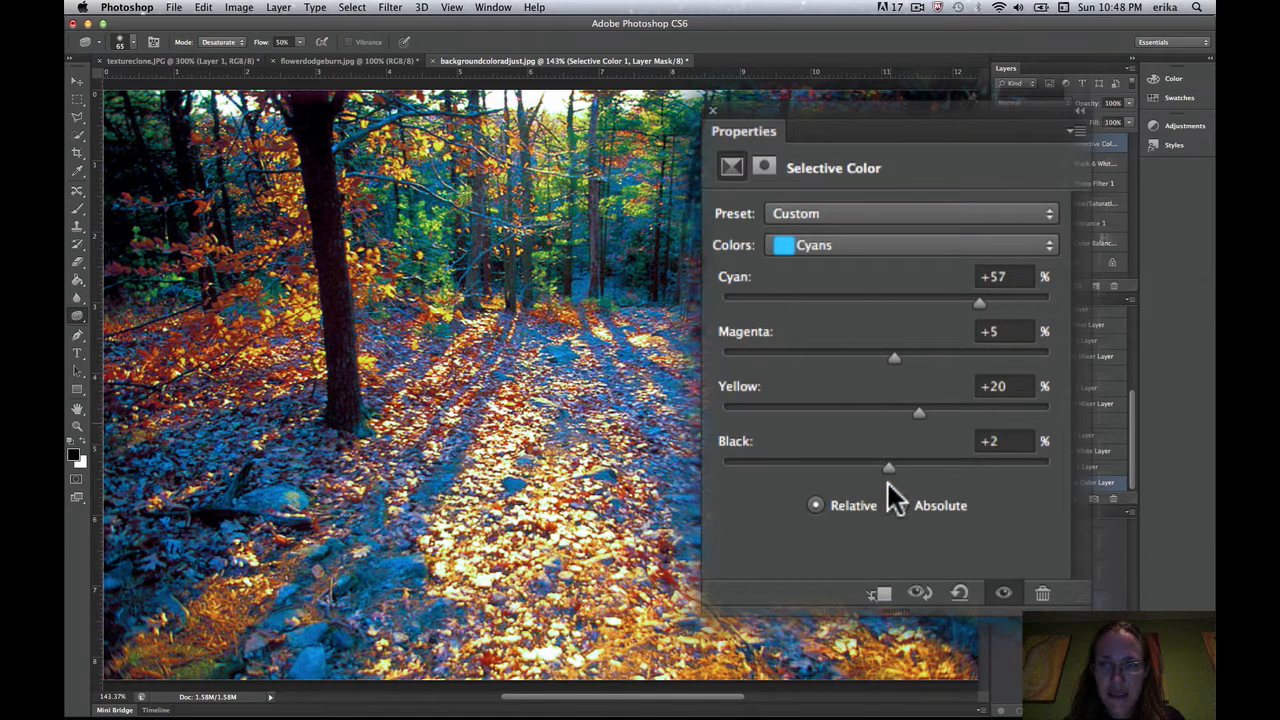
- Set the Blues of the Selective Color layer to cyan +34, magenta +22, yellow +46 and black +6 percent
click(854, 245)
click(855, 265)
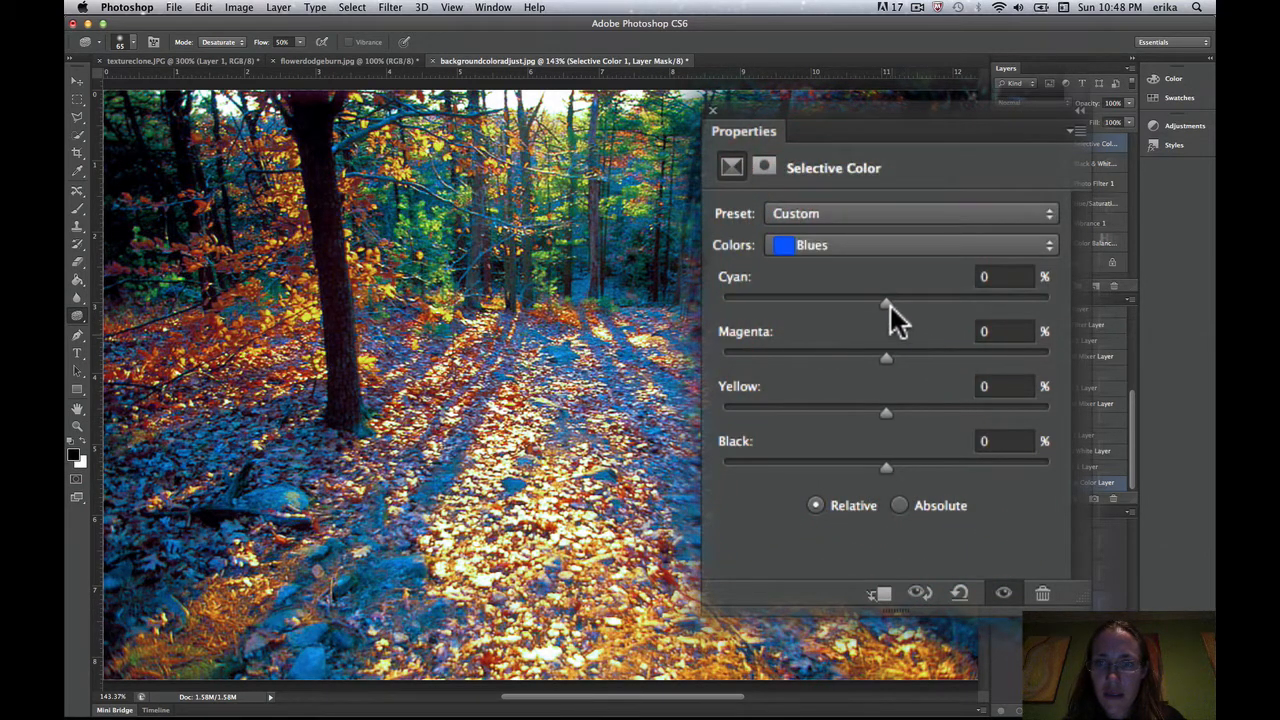
drag(889, 303, 936, 302)
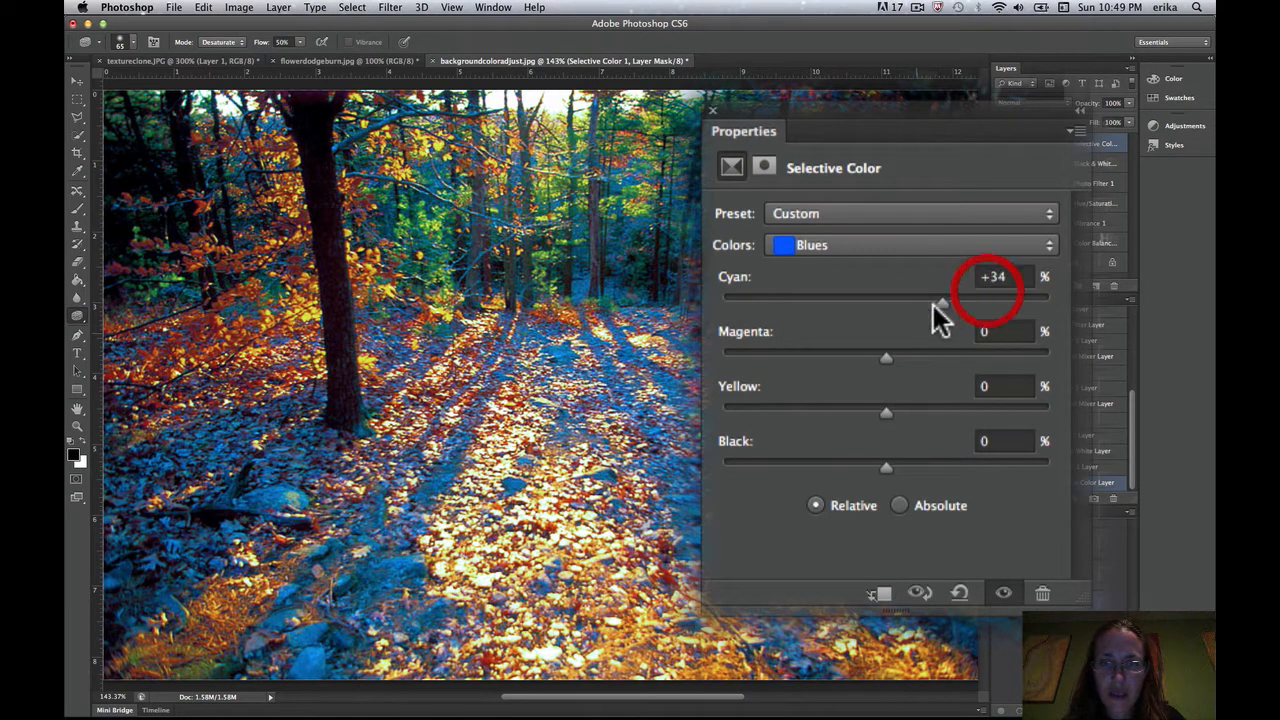
drag(884, 353, 962, 420)
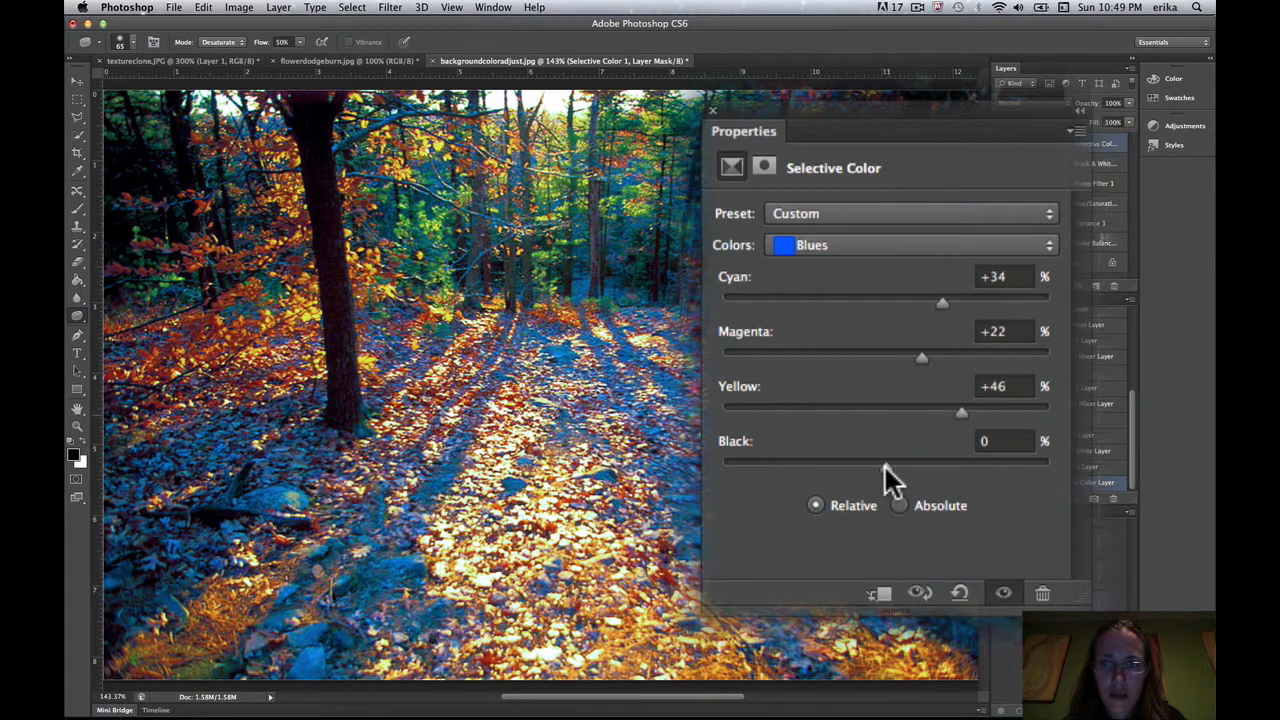
mouse_move(886, 467)
mouse_down()
mouse_move(935, 478)
mouse_move(896, 479)
mouse_up()
- Set the Magentas of the Selective Color layer to cyan -53, magenta +40, yellow +18 and black -15 percent
click(857, 247)
click(863, 277)
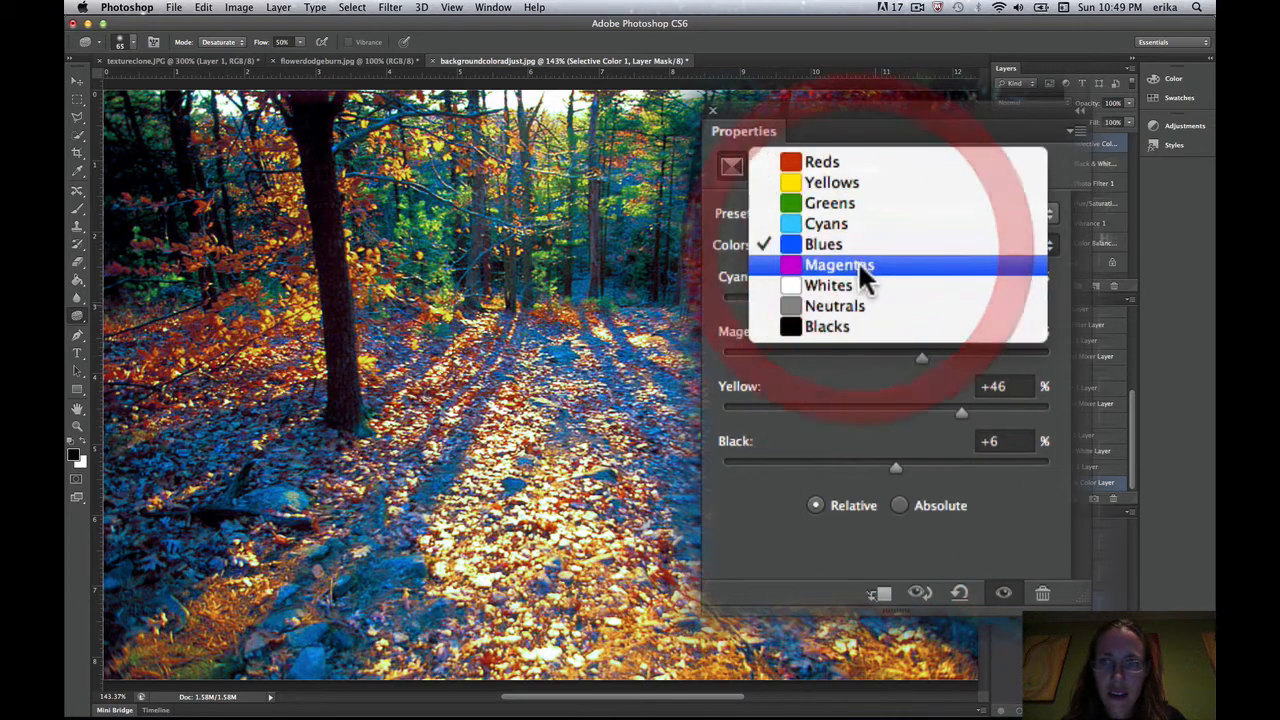
mouse_move(889, 300)
mouse_down()
mouse_move(1014, 303)
mouse_move(702, 308)
mouse_move(964, 308)
mouse_move(766, 294)
mouse_move(876, 297)
mouse_up()
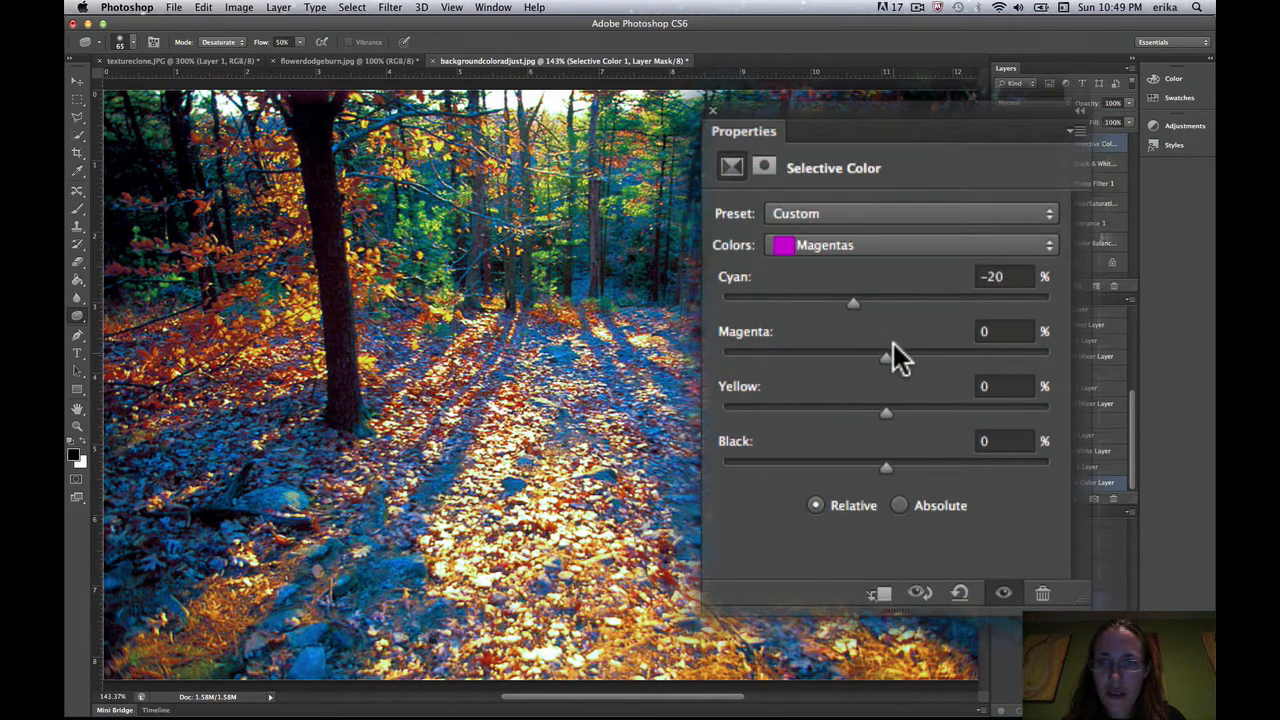
drag(853, 303, 800, 328)
drag(886, 358, 950, 358)
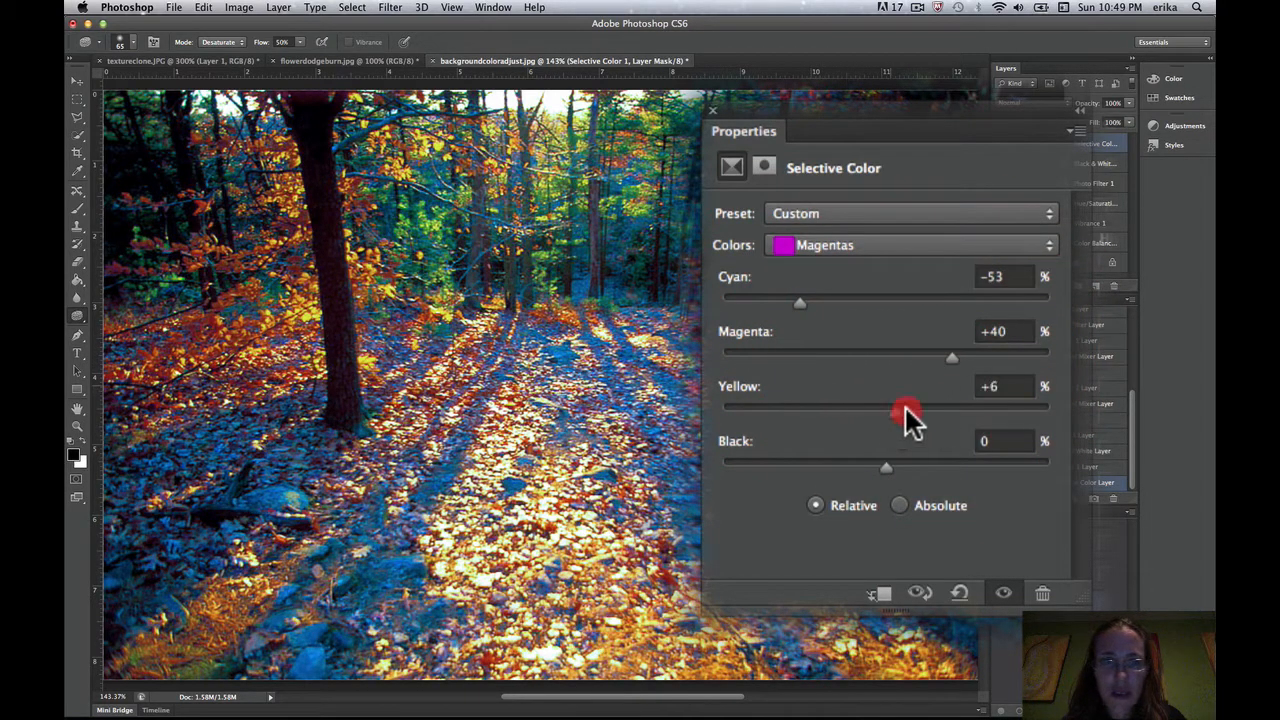
mouse_move(906, 408)
mouse_down()
mouse_move(797, 419)
mouse_move(966, 437)
mouse_move(872, 418)
mouse_move(915, 418)
mouse_up()
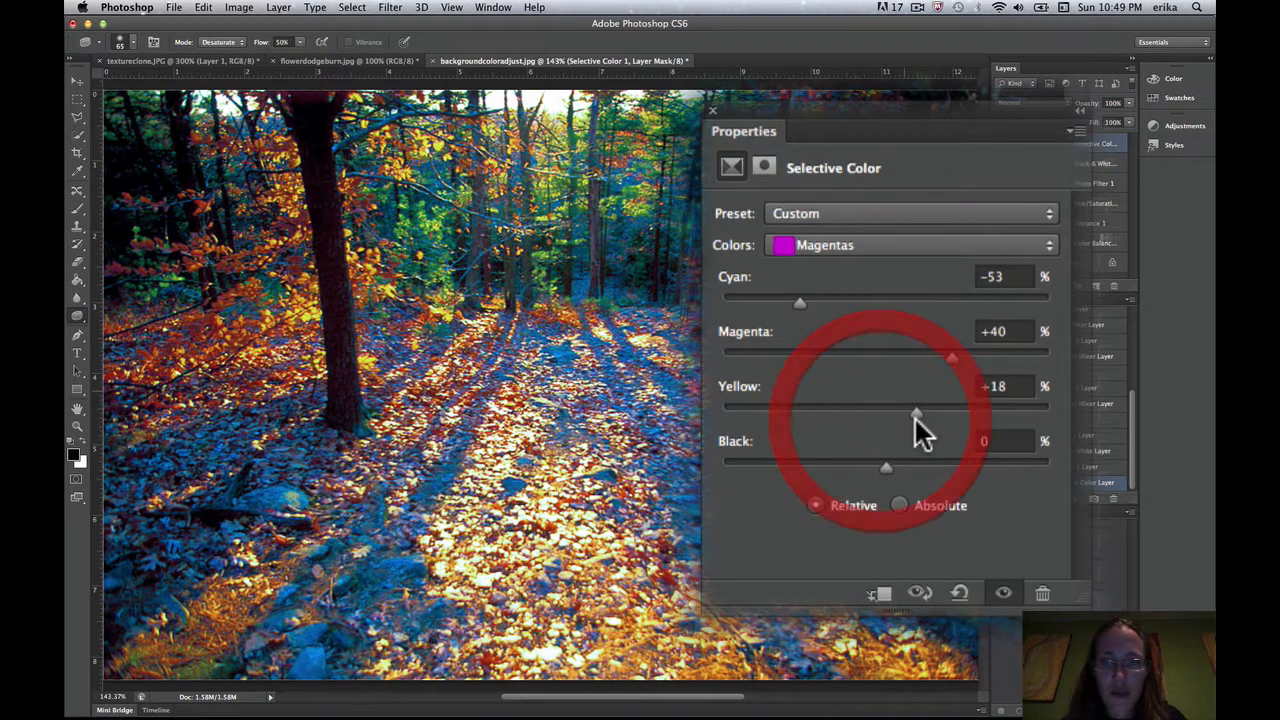
mouse_move(882, 470)
mouse_down()
mouse_move(977, 466)
mouse_move(860, 470)
mouse_up()
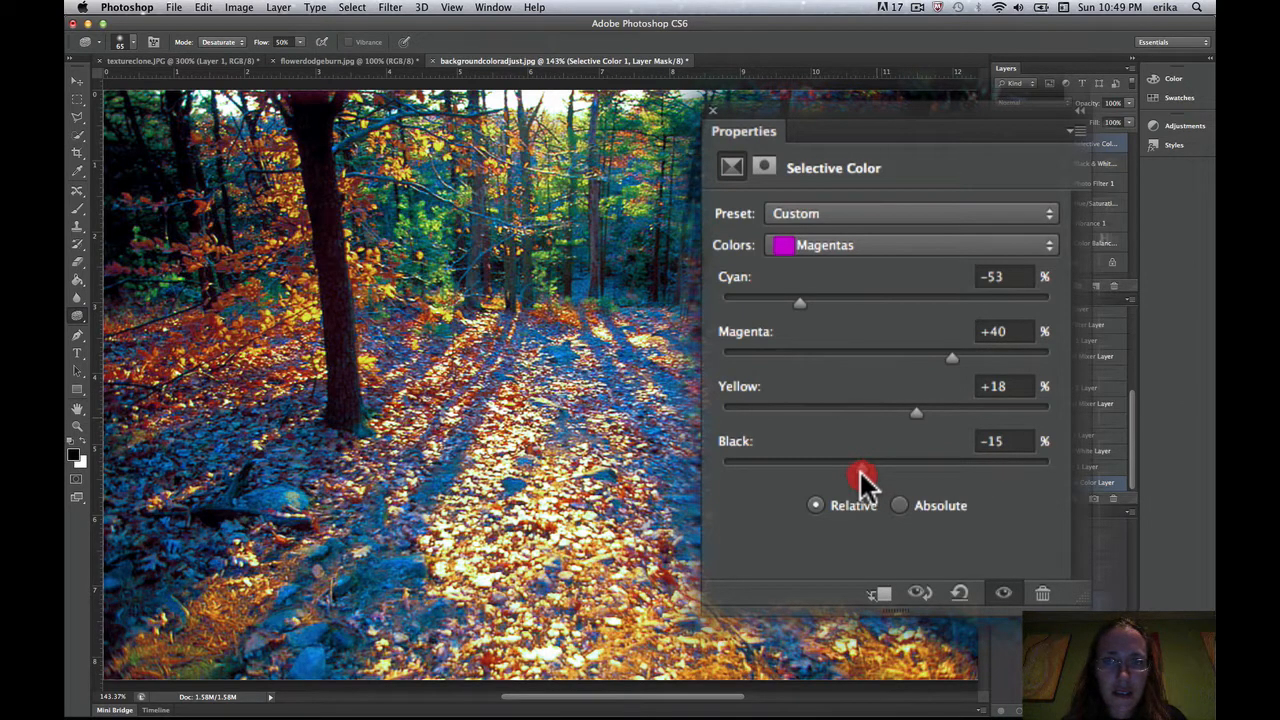
- Set the Whites of the Selective Color layer to cyan +6 and black -44 percent
click(810, 239)
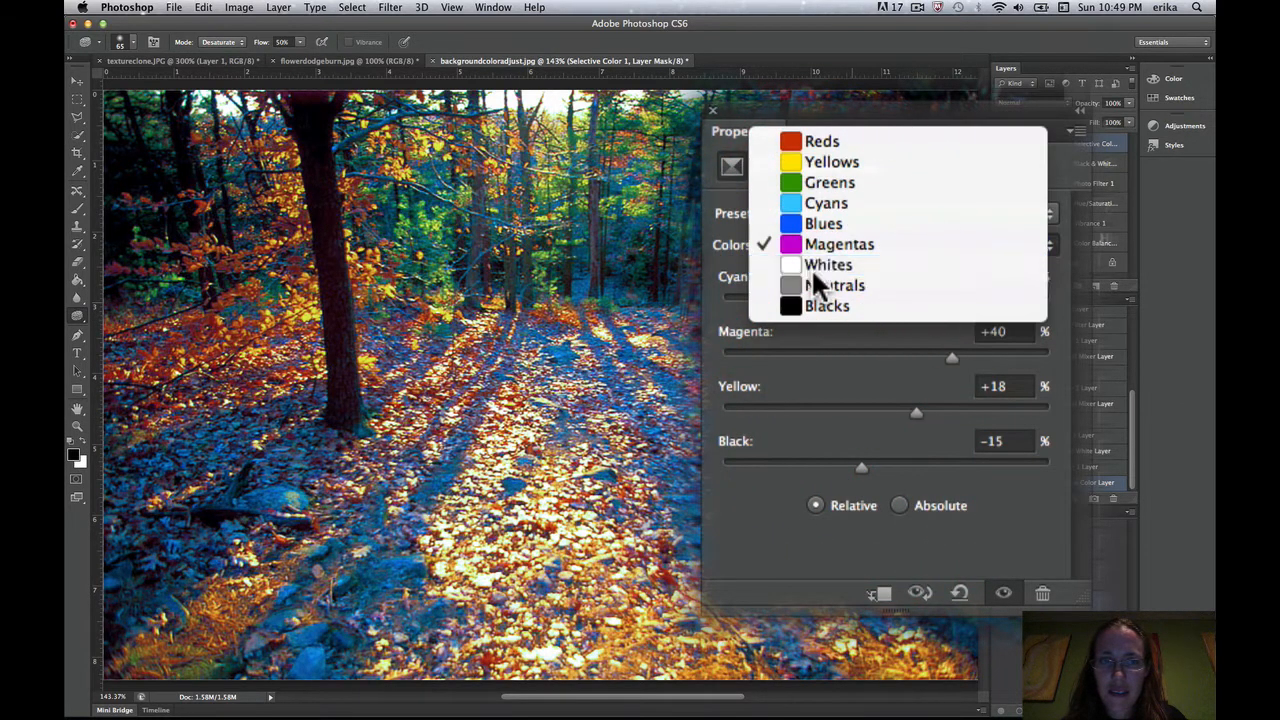
click(820, 265)
mouse_move(881, 305)
mouse_down()
mouse_move(963, 306)
mouse_move(857, 306)
mouse_move(897, 313)
mouse_up()
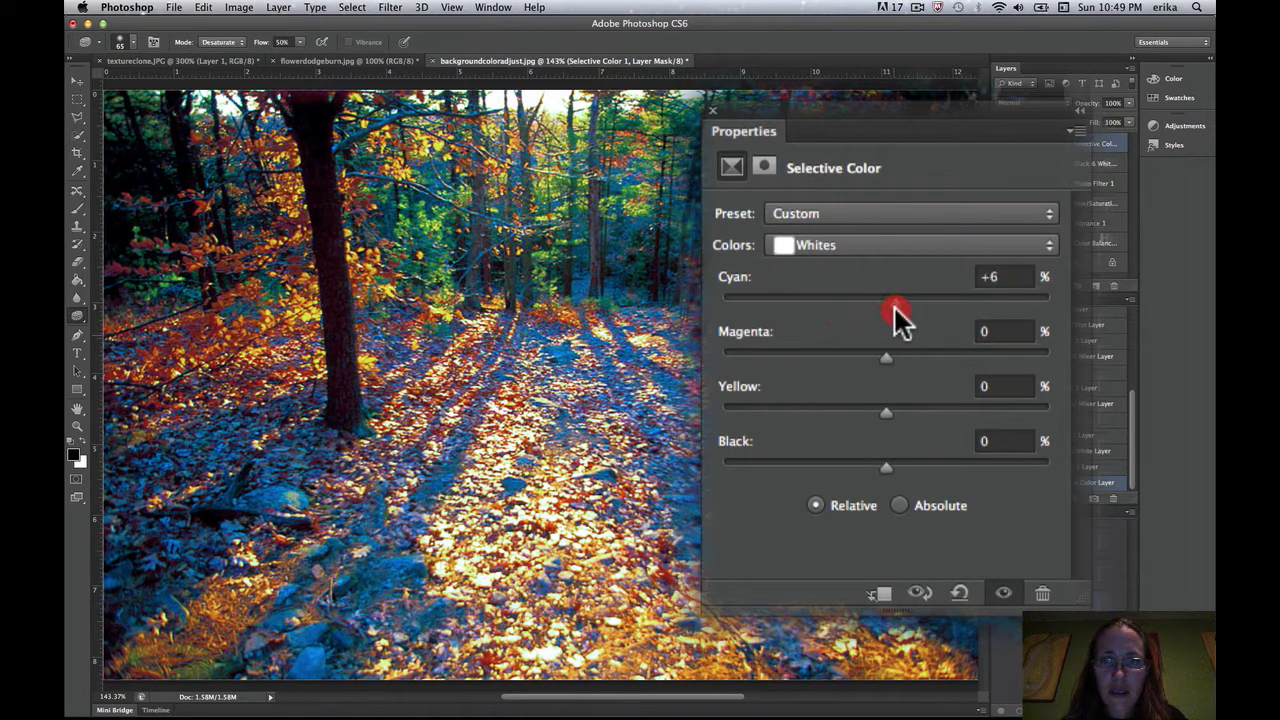
drag(887, 470, 815, 472)
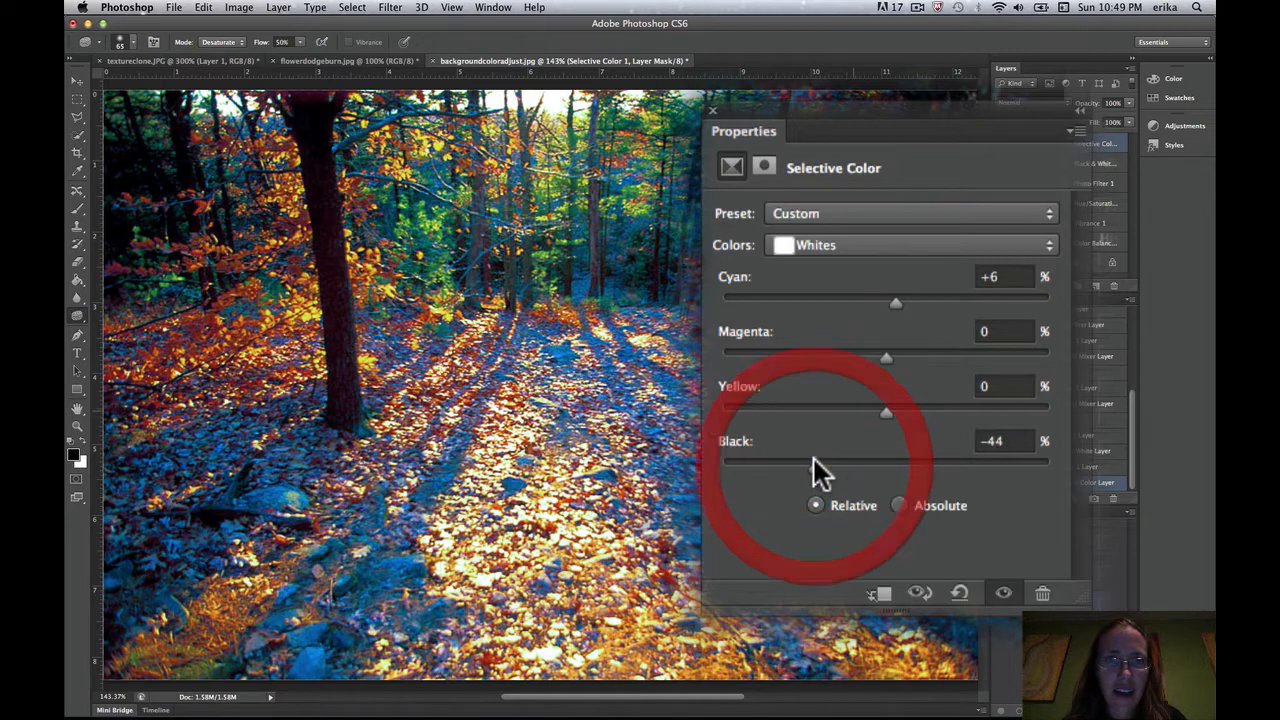
- Set the black component of the Selective Color layer's Blacks to +3 percent
click(862, 244)
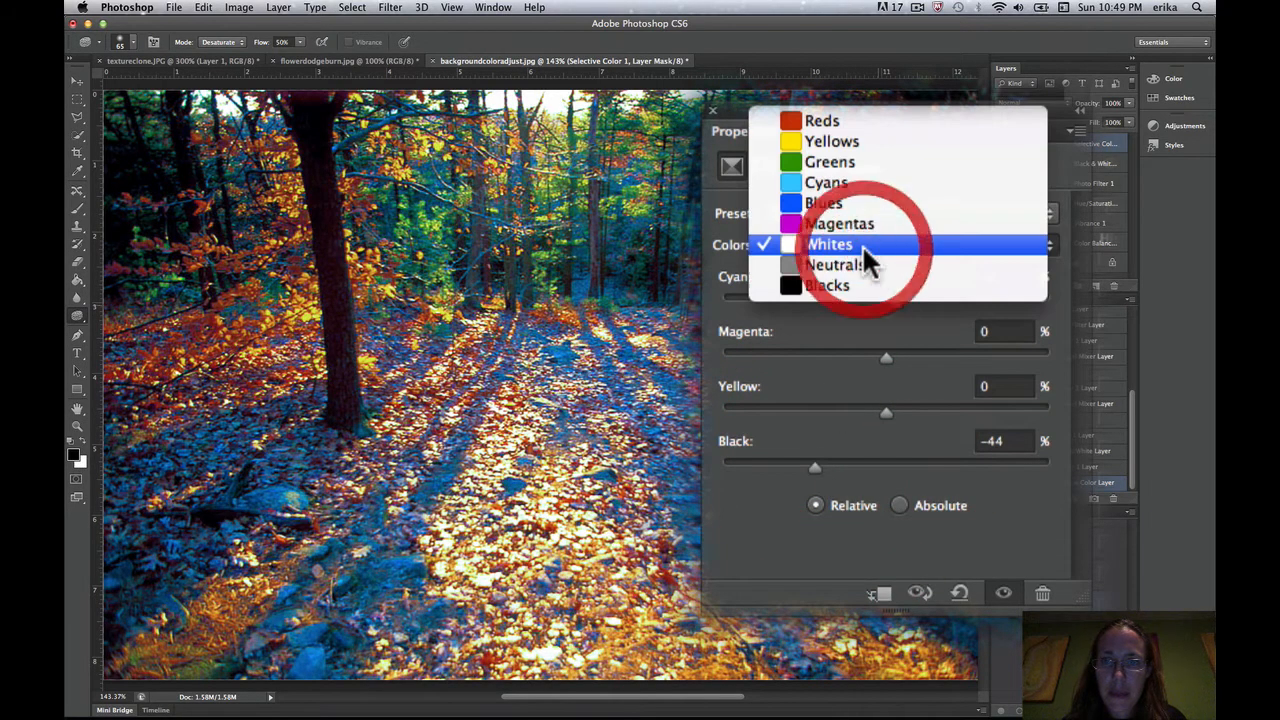
click(866, 286)
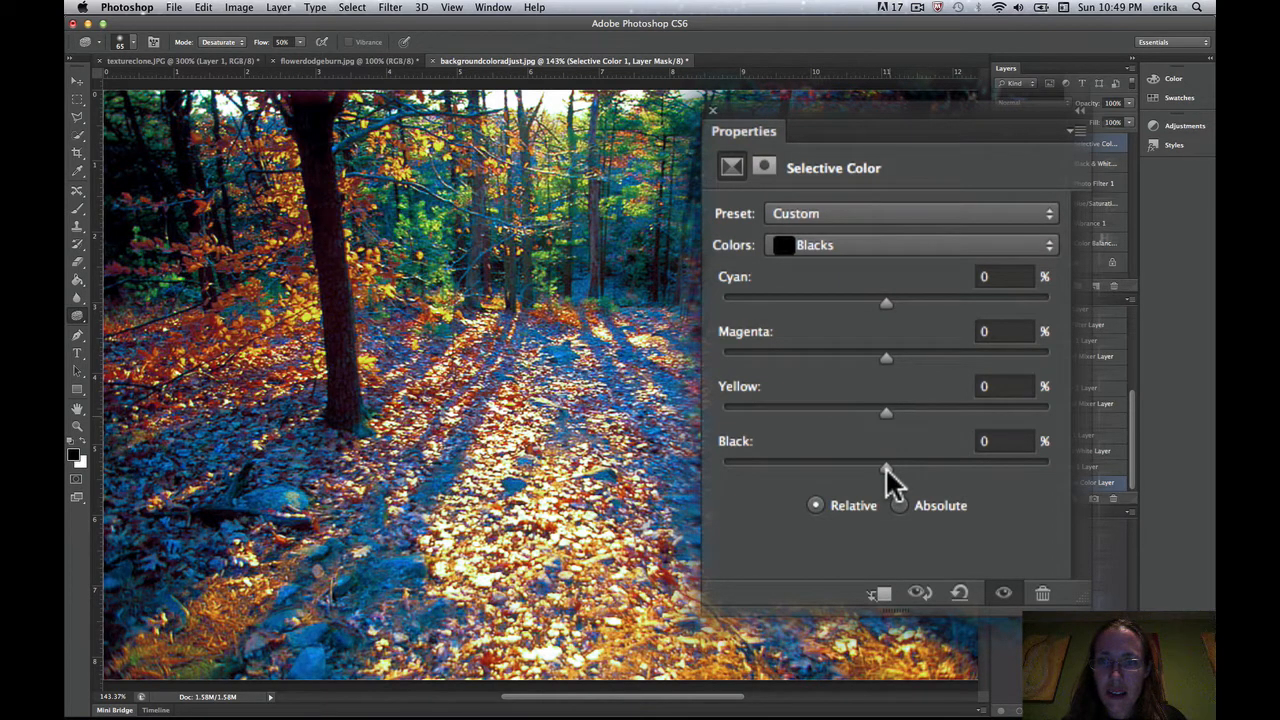
drag(886, 470, 889, 470)
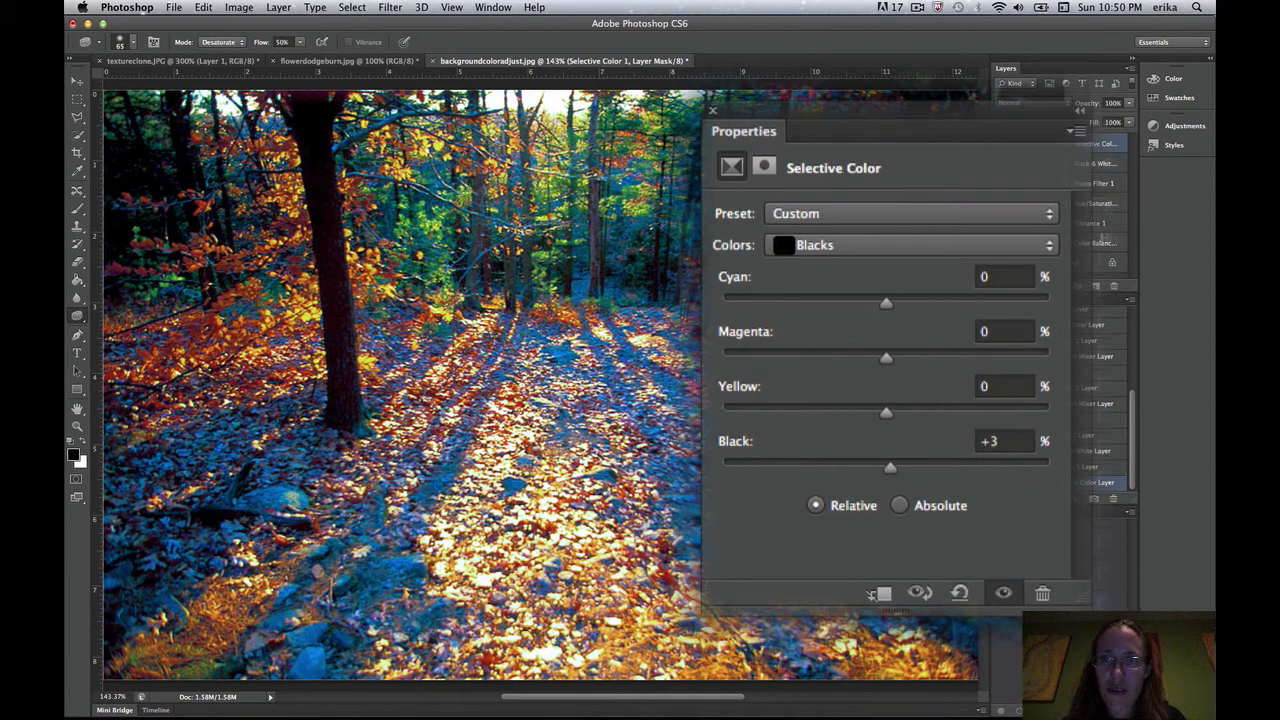
- Toggle the Selective Color layer's visibility to compare the photo with and without the adjustment
click(1004, 593)
click(1002, 144)
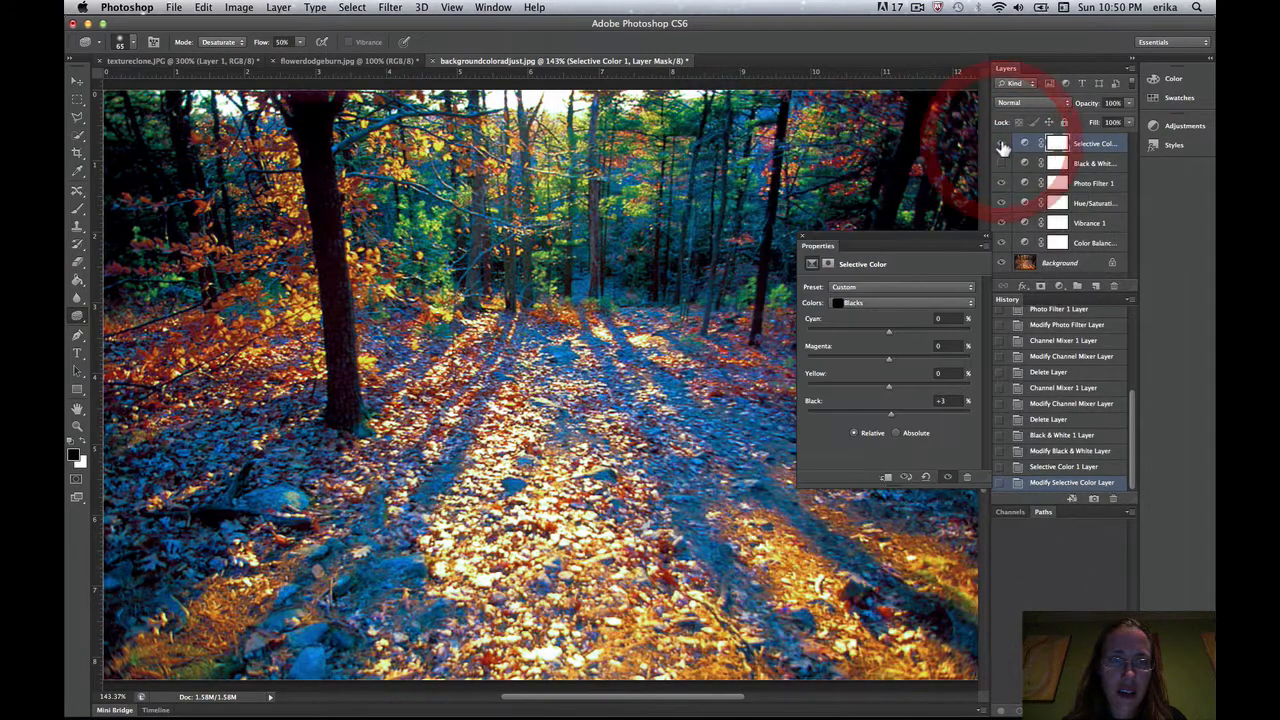
click(1002, 144)
click(1002, 144)
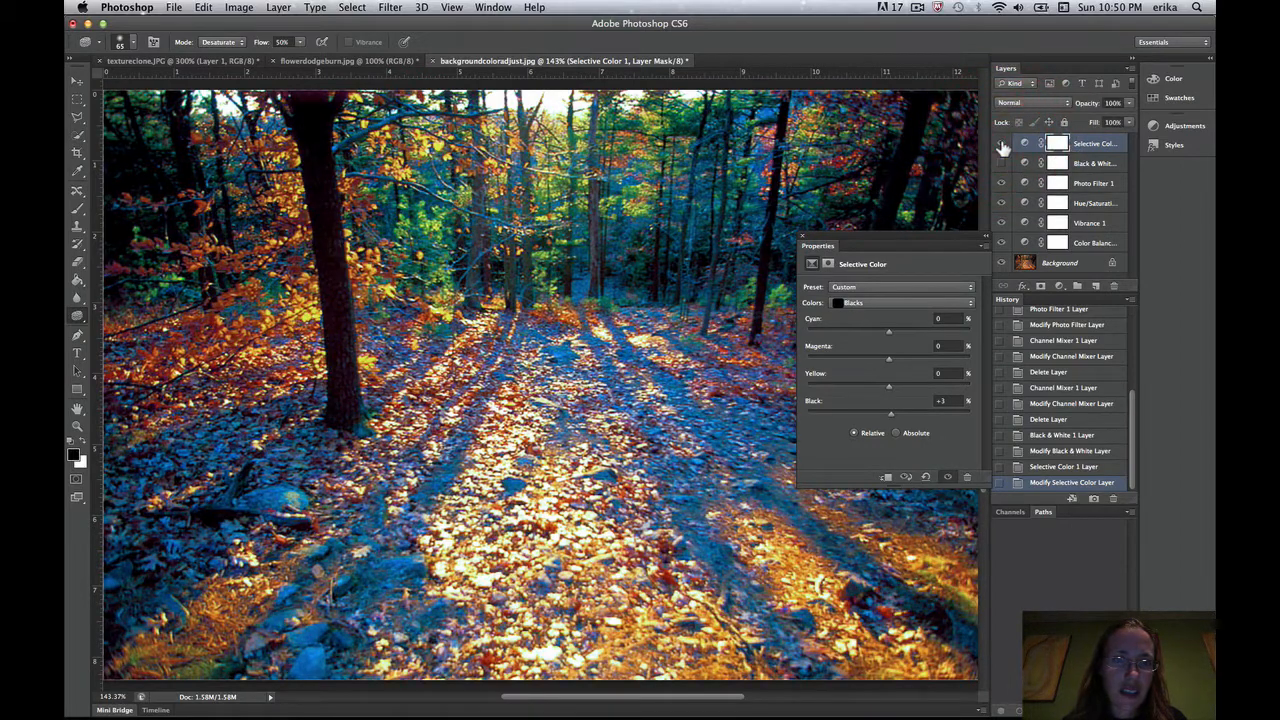